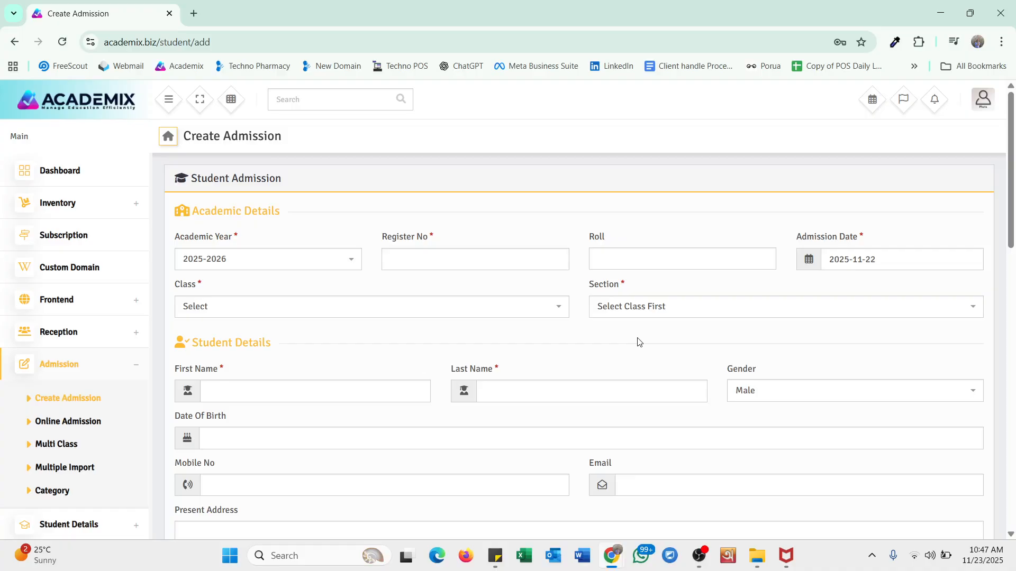
- Keep academic year 2025-2026 and enter the register number and roll 59
{"action": "left_click", "coordinate": [87, 401]}
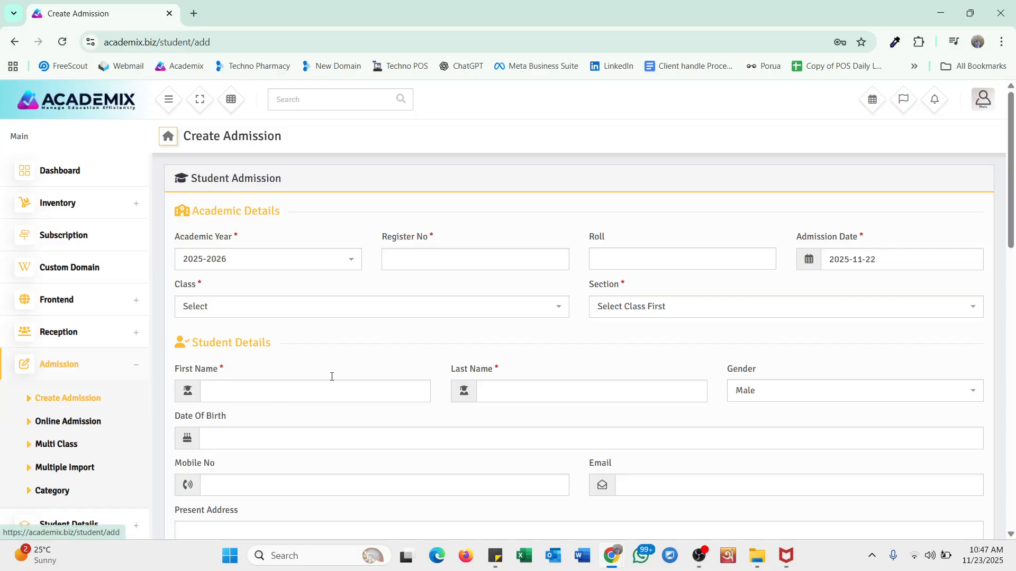
{"action": "scroll", "coordinate": [677, 370], "scroll_direction": "down", "scroll_amount": 6}
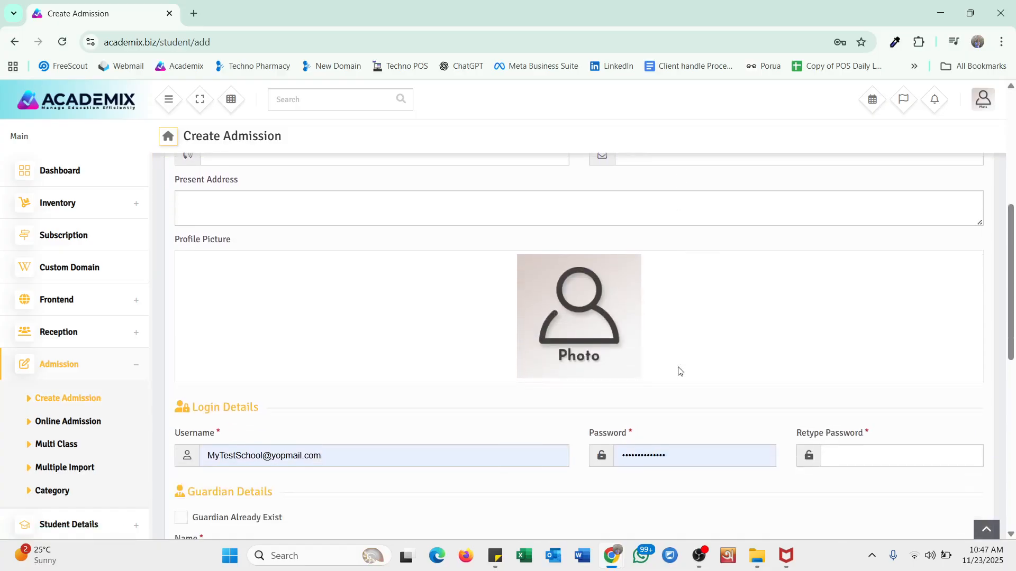
{"action": "scroll", "coordinate": [678, 372], "scroll_direction": "down", "scroll_amount": 8}
{"action": "scroll", "coordinate": [677, 407], "scroll_direction": "up", "scroll_amount": 6}
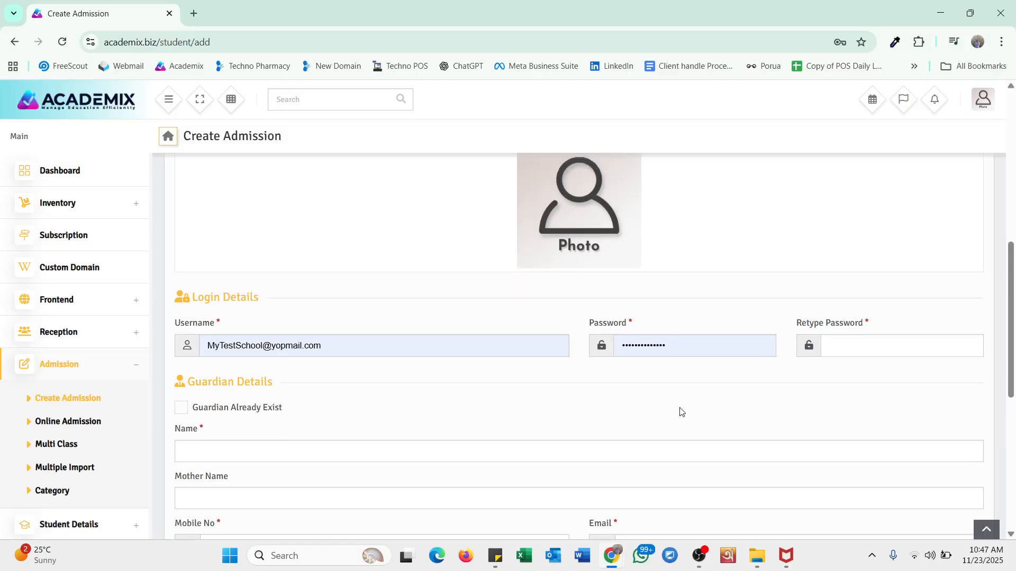
{"action": "scroll", "coordinate": [681, 413], "scroll_direction": "up", "scroll_amount": 8}
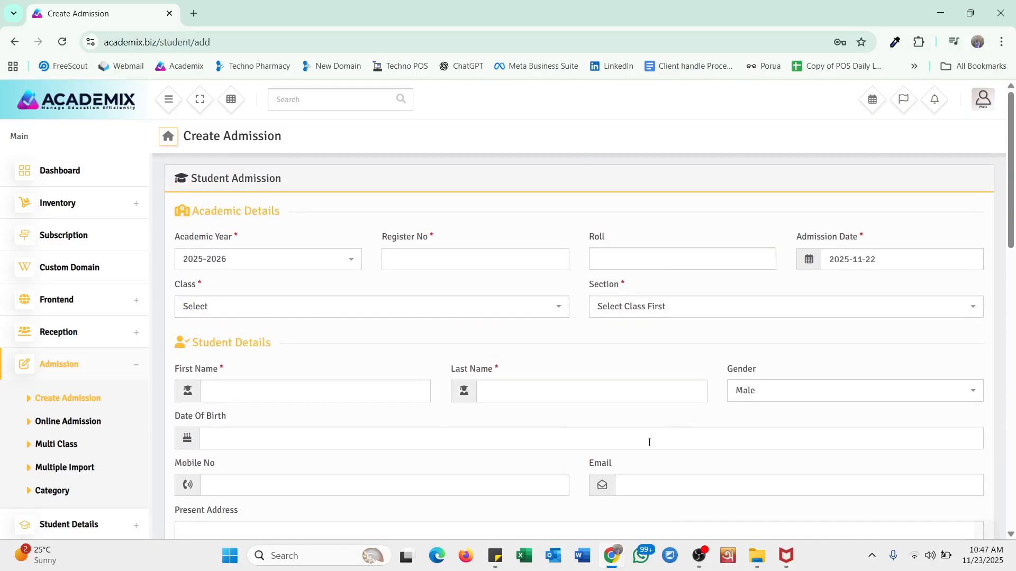
{"action": "left_click", "coordinate": [232, 271]}
{"action": "left_click", "coordinate": [221, 398]}
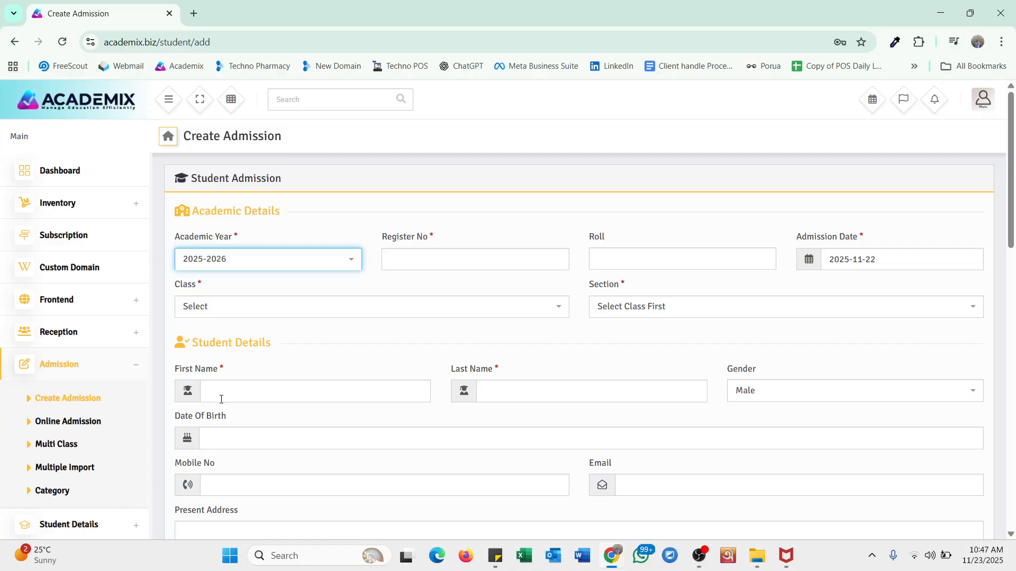
{"action": "left_click", "coordinate": [436, 262]}
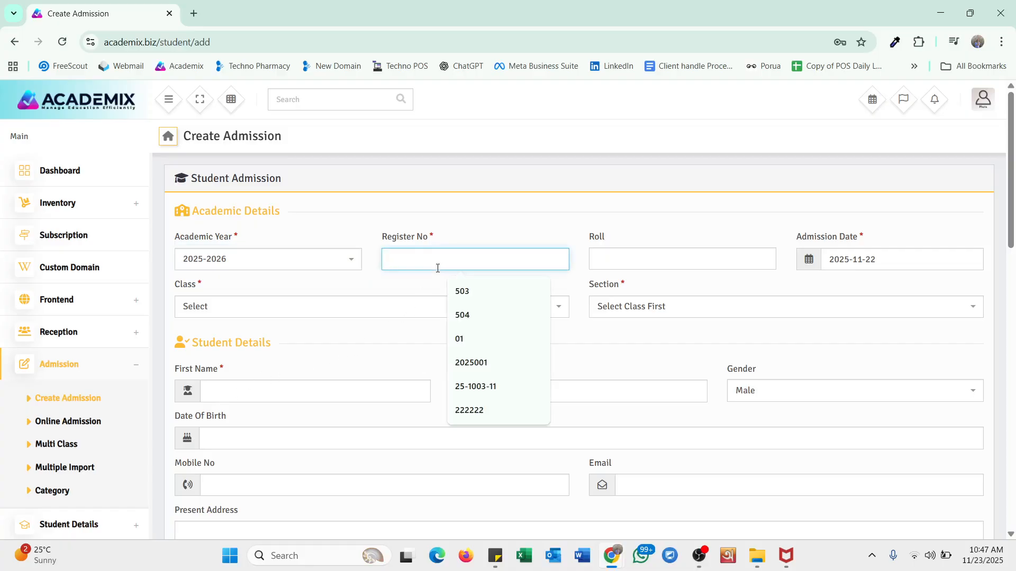
{"action": "type", "text": "3"}
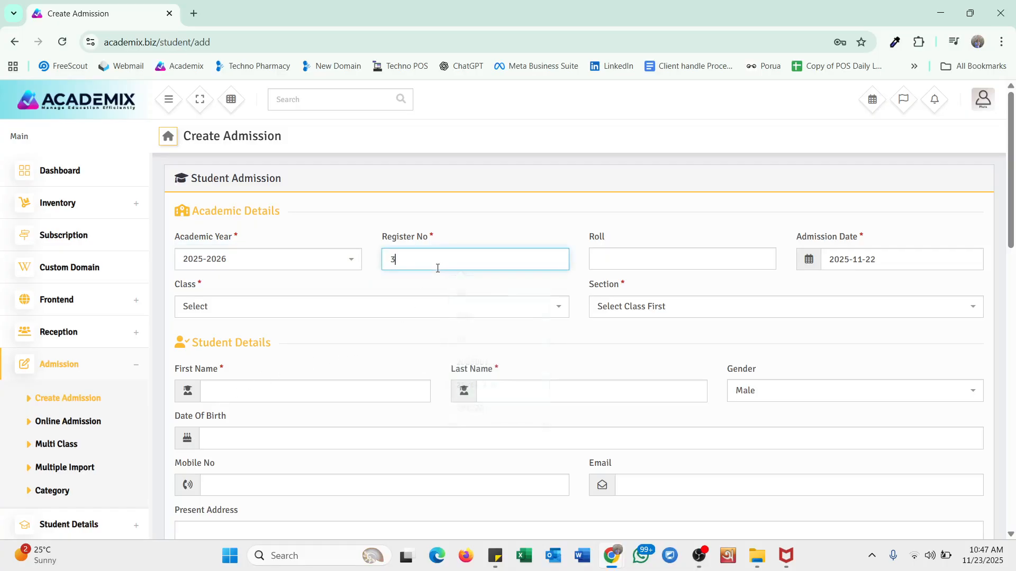
{"action": "left_click", "coordinate": [630, 257]}
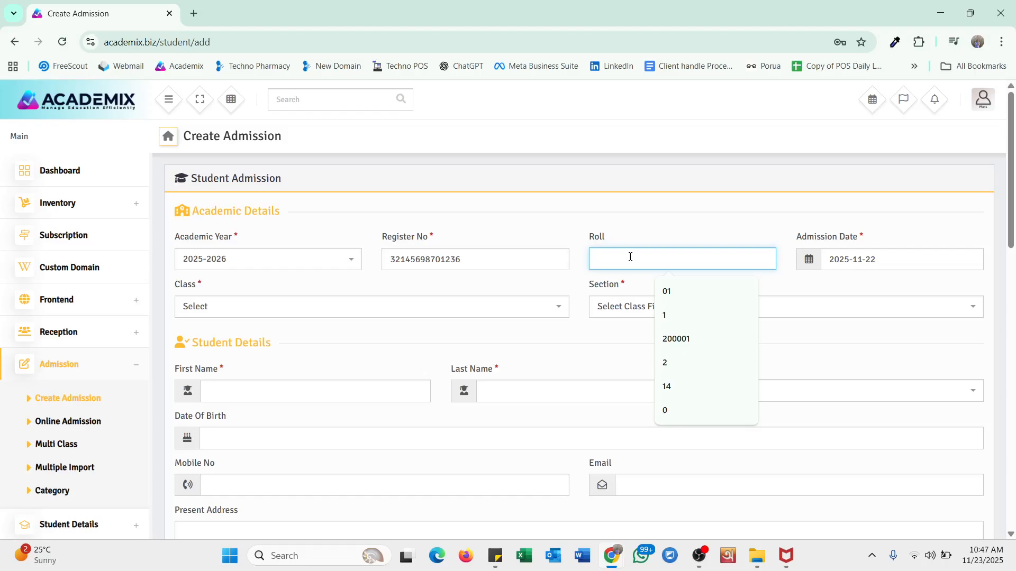
{"action": "type", "text": "59"}
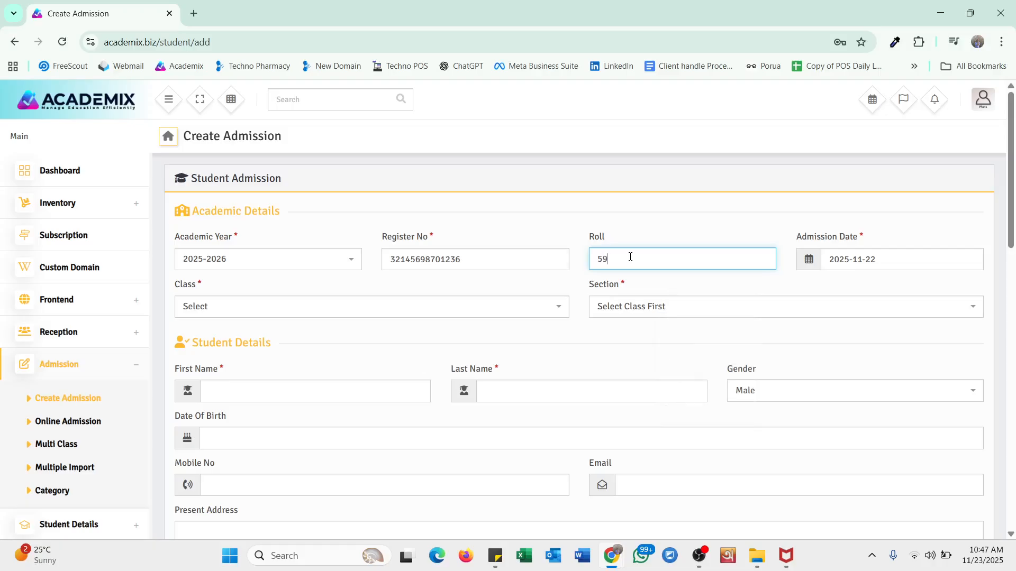
- Set admission date 2026-01-01, class TWO and section A
{"action": "left_click", "coordinate": [903, 263]}
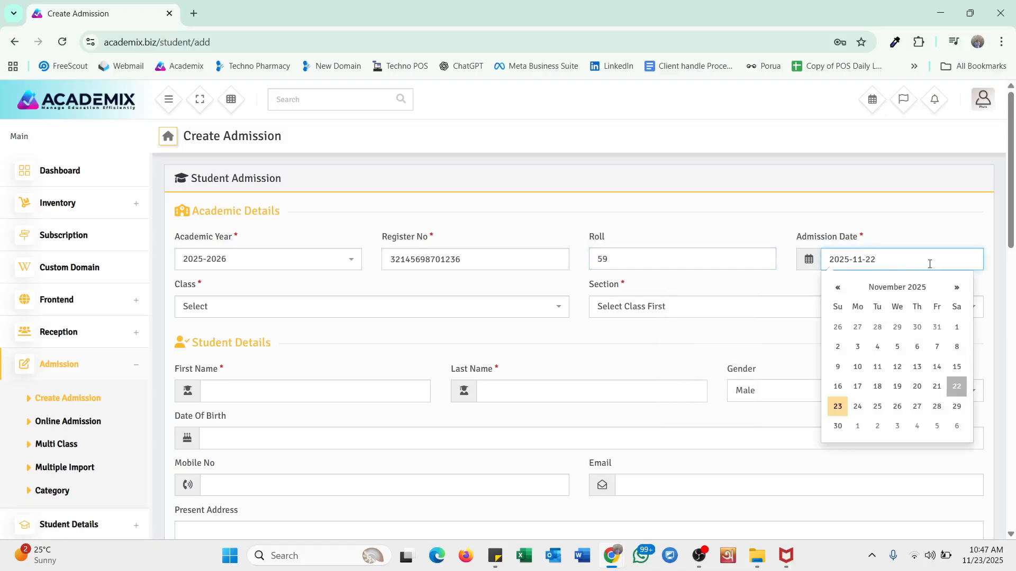
{"action": "left_click", "coordinate": [957, 287]}
{"action": "left_click", "coordinate": [957, 287]}
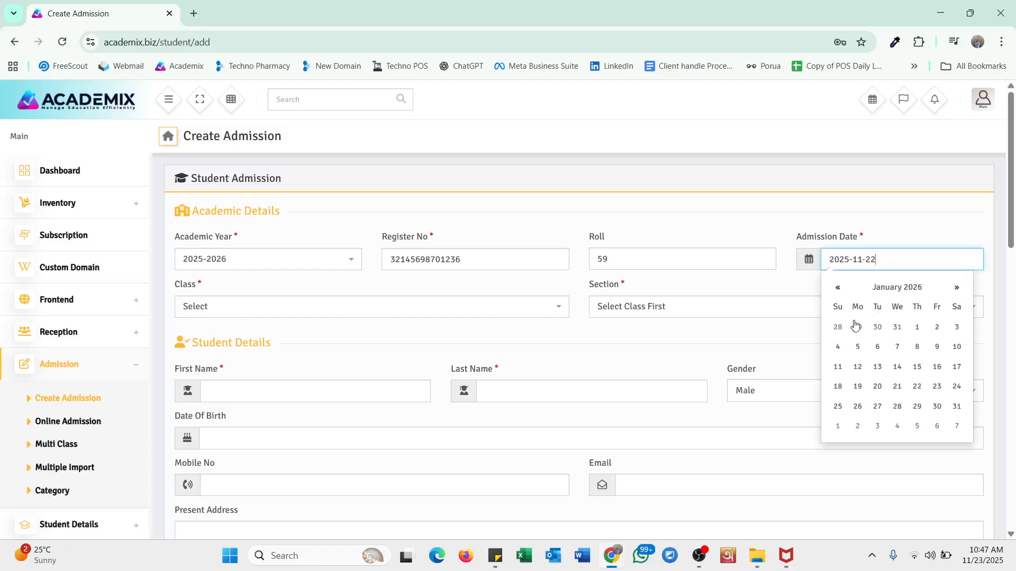
{"action": "left_click", "coordinate": [925, 329]}
{"action": "left_click", "coordinate": [241, 314]}
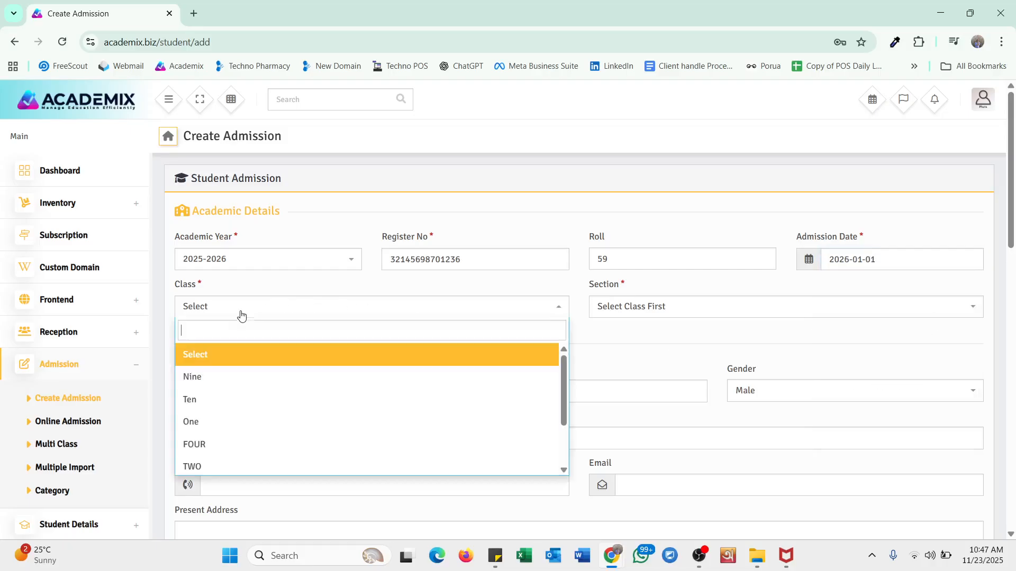
{"action": "scroll", "coordinate": [268, 388], "scroll_direction": "down", "scroll_amount": 2}
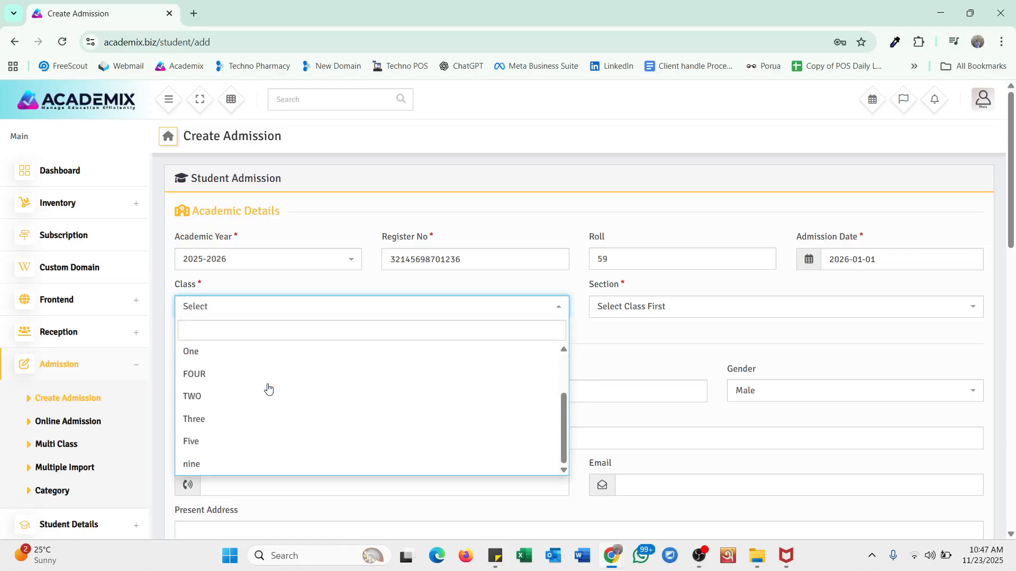
{"action": "scroll", "coordinate": [249, 389], "scroll_direction": "up", "scroll_amount": 2}
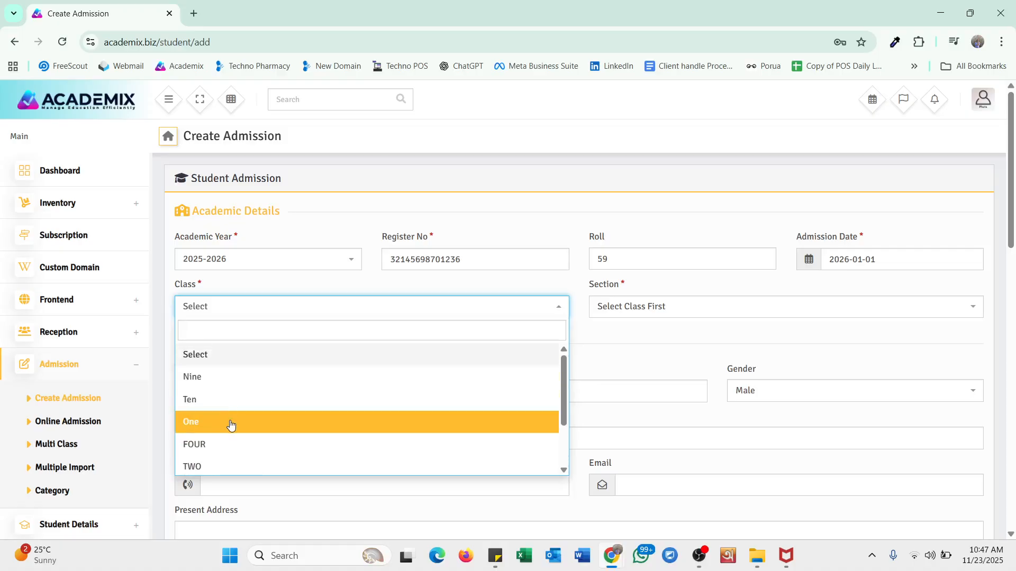
{"action": "left_click", "coordinate": [229, 465]}
{"action": "left_click", "coordinate": [665, 310]}
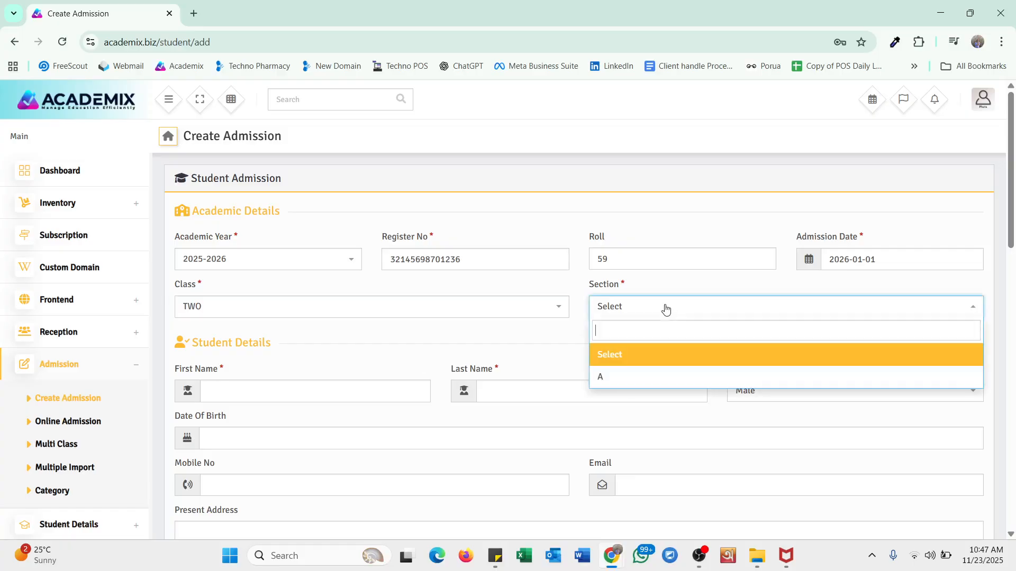
{"action": "left_click", "coordinate": [637, 384]}
{"action": "scroll", "coordinate": [520, 297], "scroll_direction": "down", "scroll_amount": 2}
{"action": "left_click", "coordinate": [244, 316]}
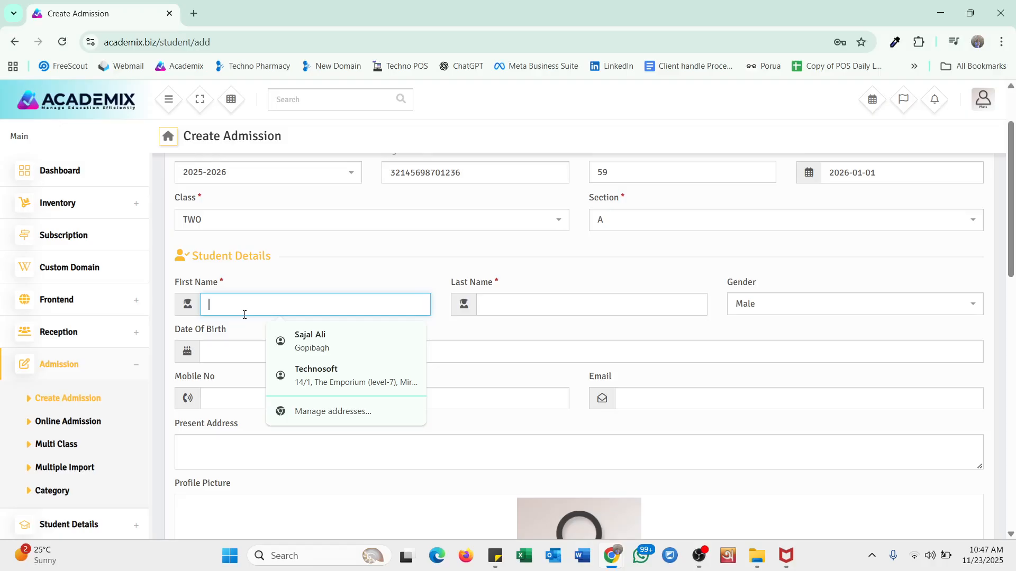
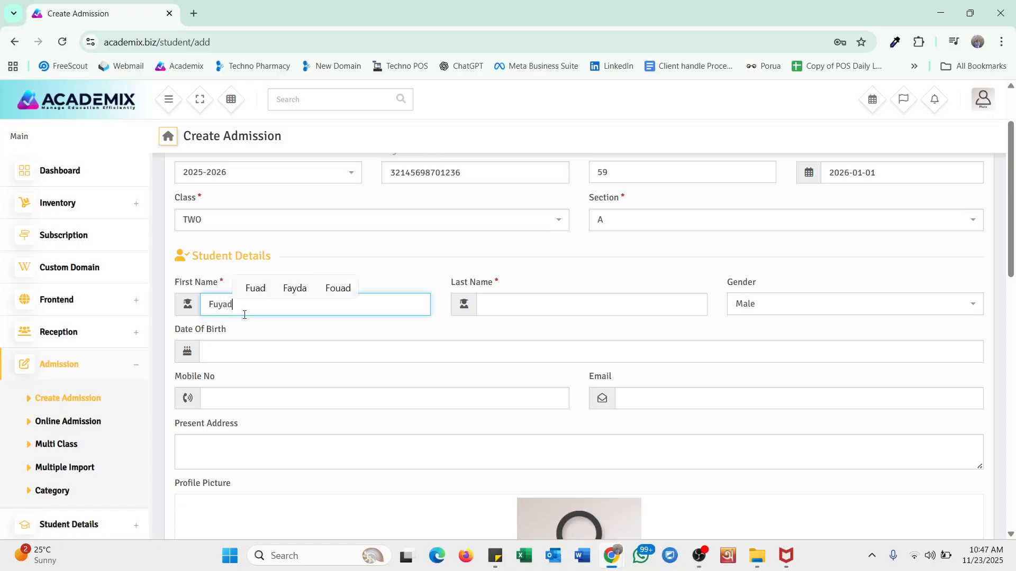
- Enter the student's first and last name and keep gender Male
{"action": "left_click", "coordinate": [557, 310]}
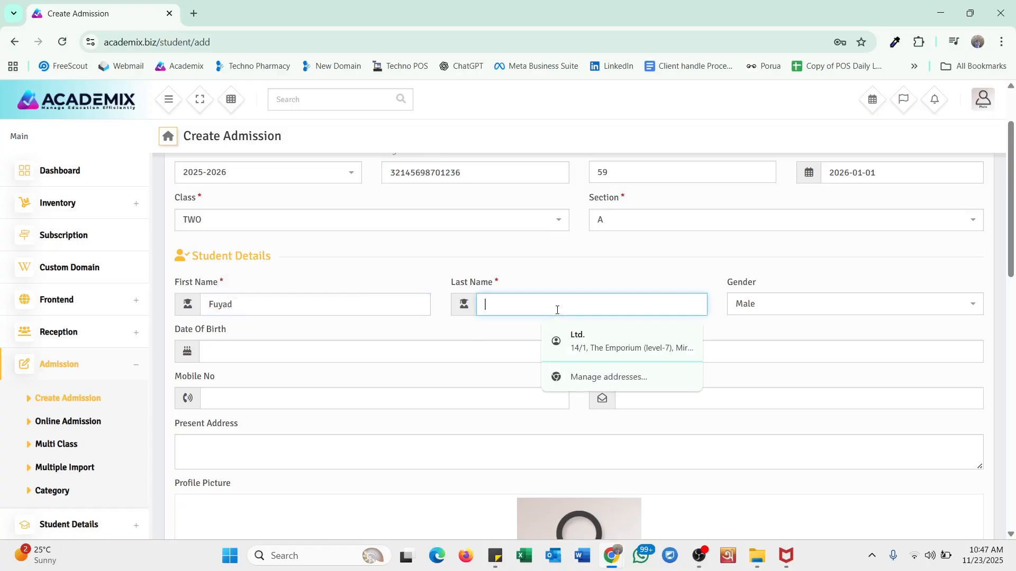
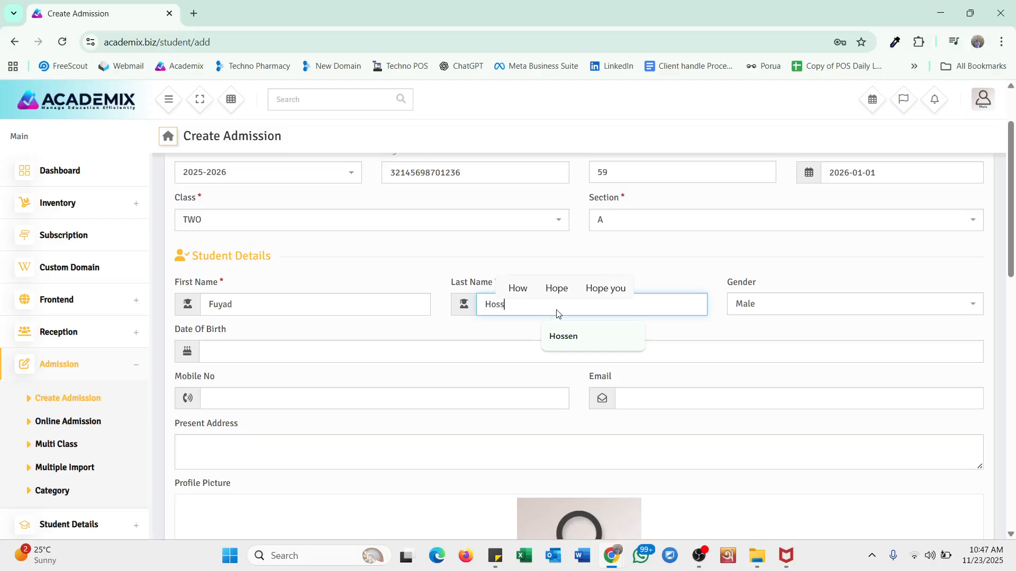
{"action": "left_click", "coordinate": [802, 316]}
{"action": "left_click", "coordinate": [808, 332]}
{"action": "scroll", "coordinate": [413, 287], "scroll_direction": "down", "scroll_amount": 2}
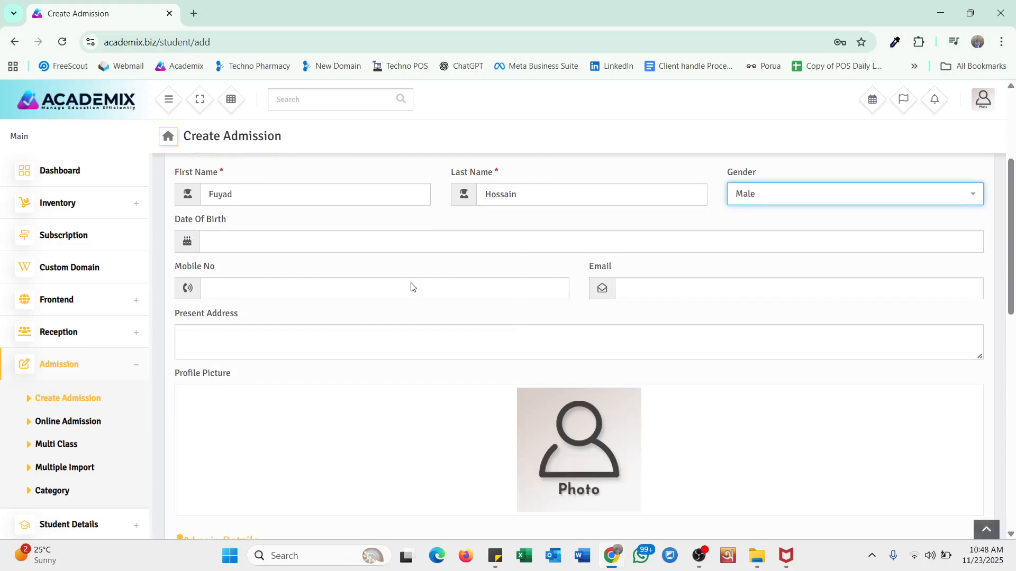
- Set the student's date of birth to 2000-01-04
{"action": "left_click", "coordinate": [260, 241]}
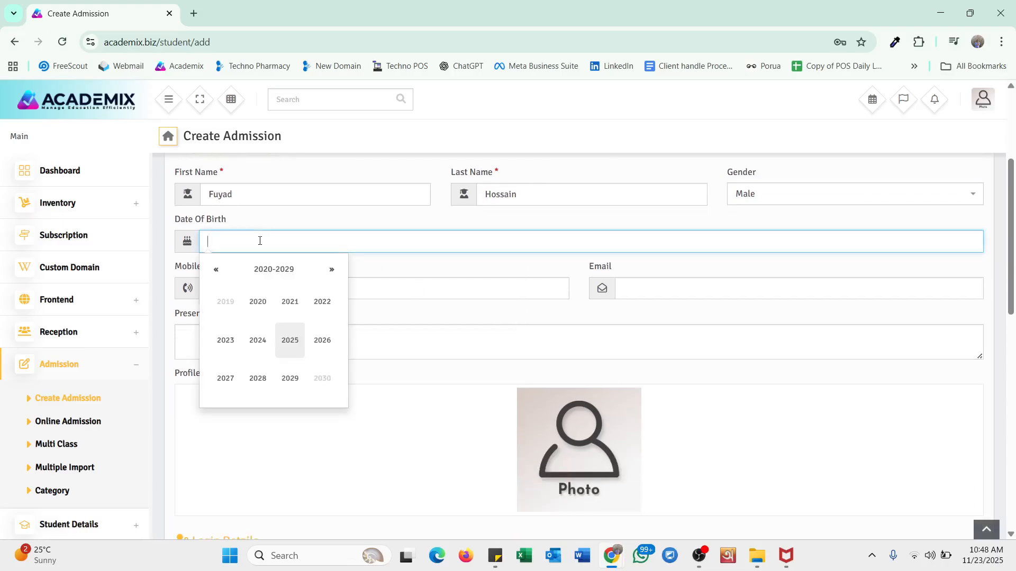
{"action": "left_click", "coordinate": [271, 270]}
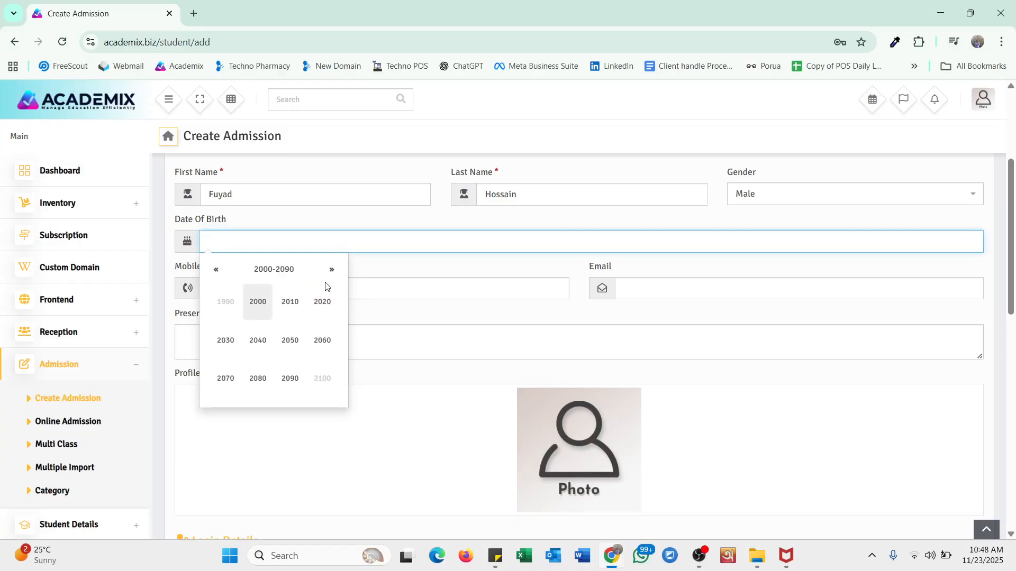
{"action": "left_click", "coordinate": [267, 302]}
{"action": "left_click", "coordinate": [268, 302]}
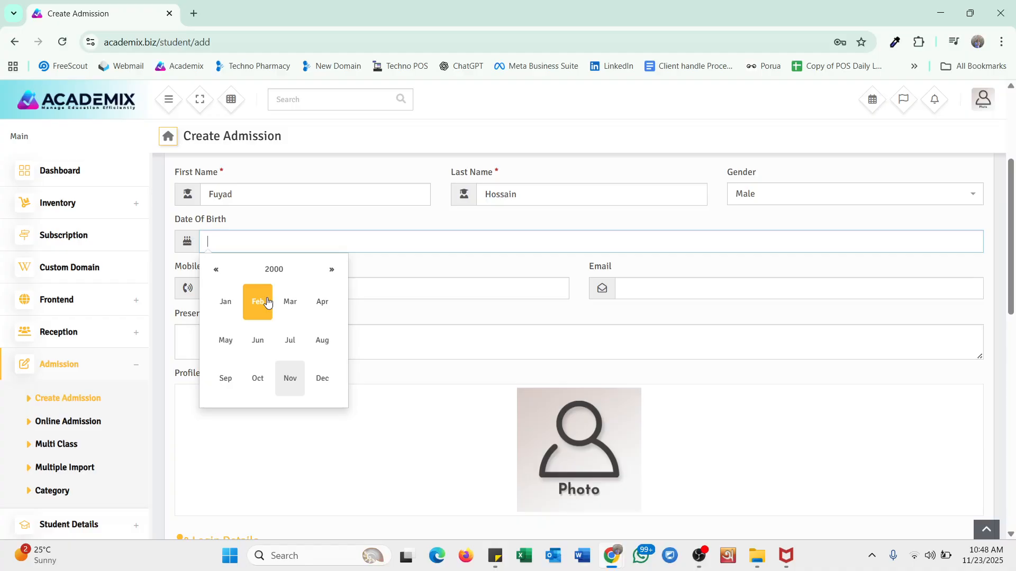
{"action": "left_click", "coordinate": [224, 304]}
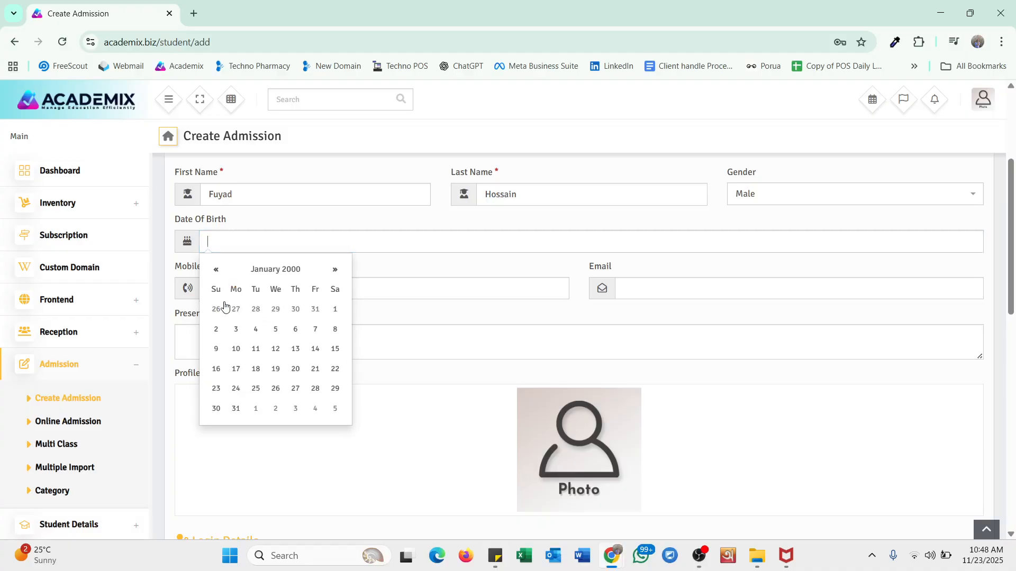
{"action": "left_click", "coordinate": [255, 329]}
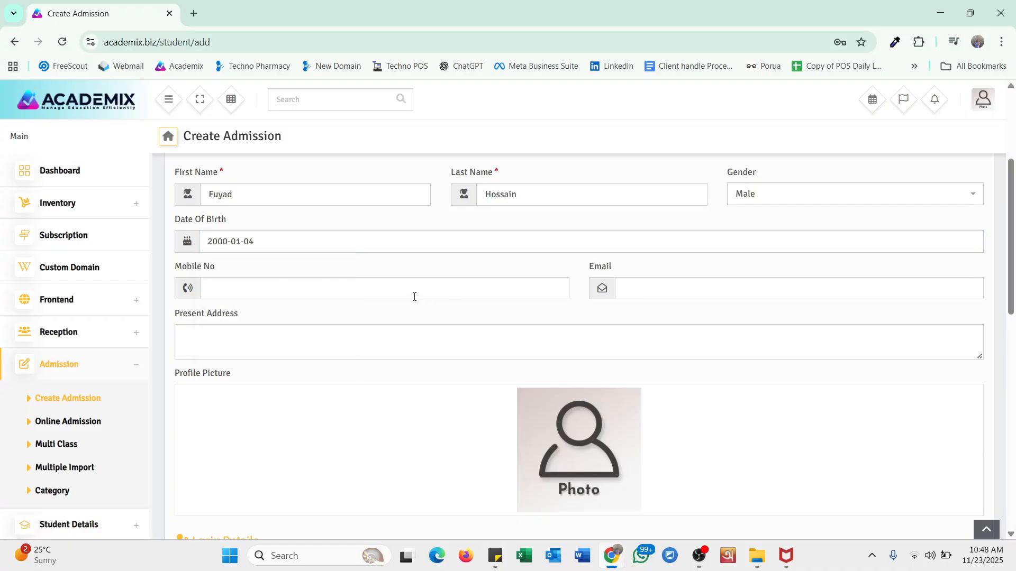
- Enter the student's mobile number and e-mail address
{"action": "left_click", "coordinate": [377, 292]}
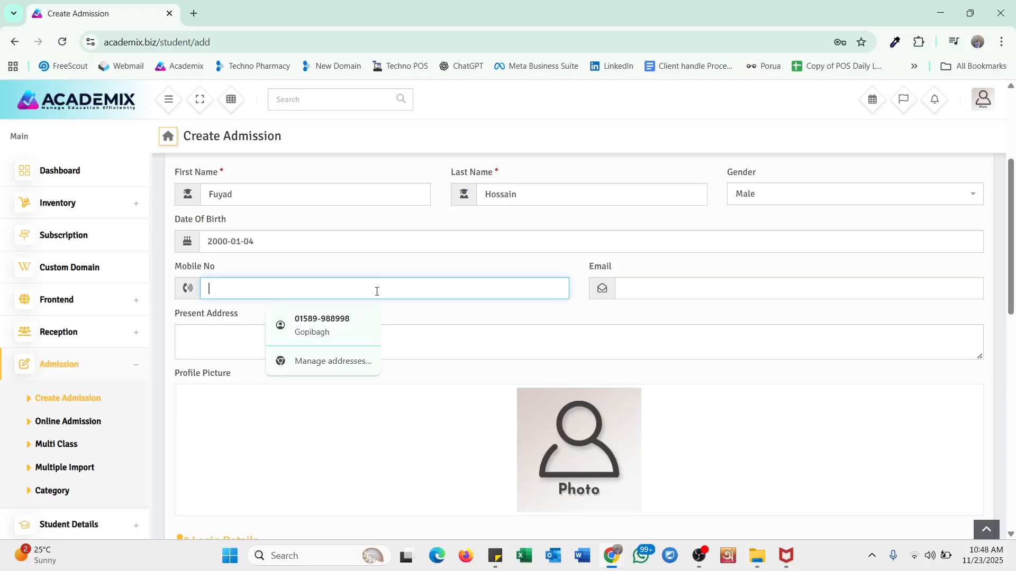
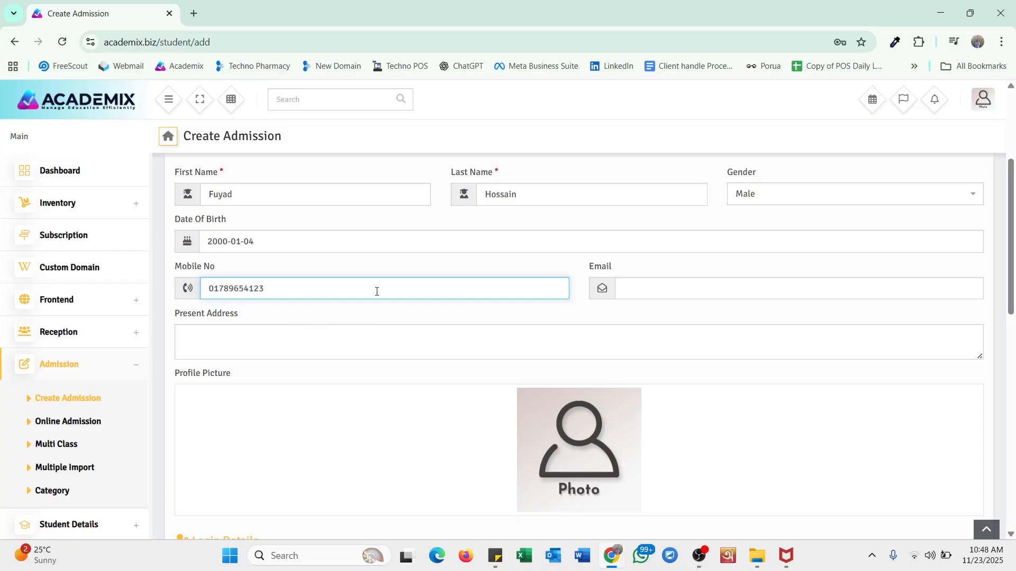
{"action": "left_click", "coordinate": [653, 290]}
{"action": "scroll", "coordinate": [669, 373], "scroll_direction": "up", "scroll_amount": 2}
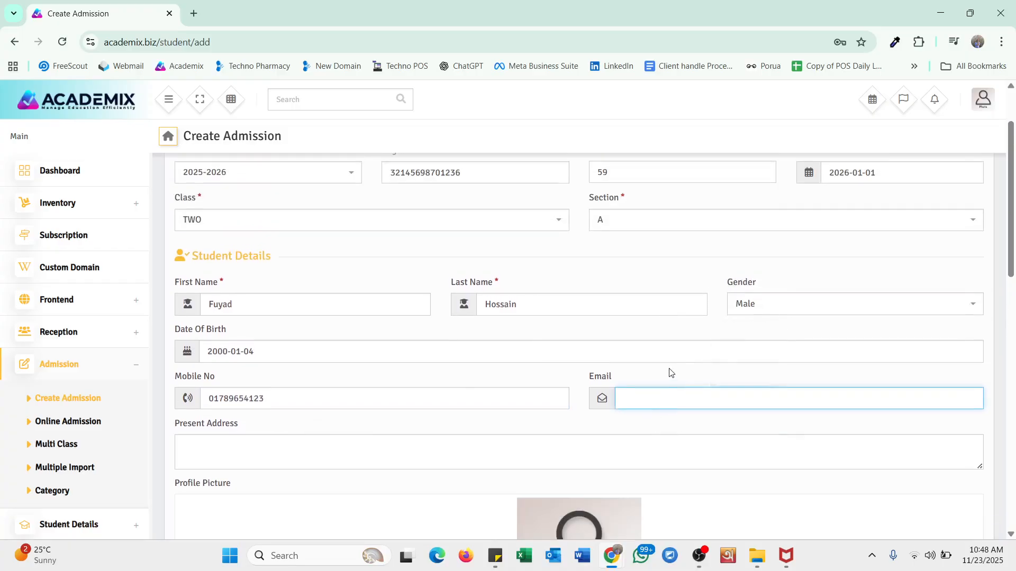
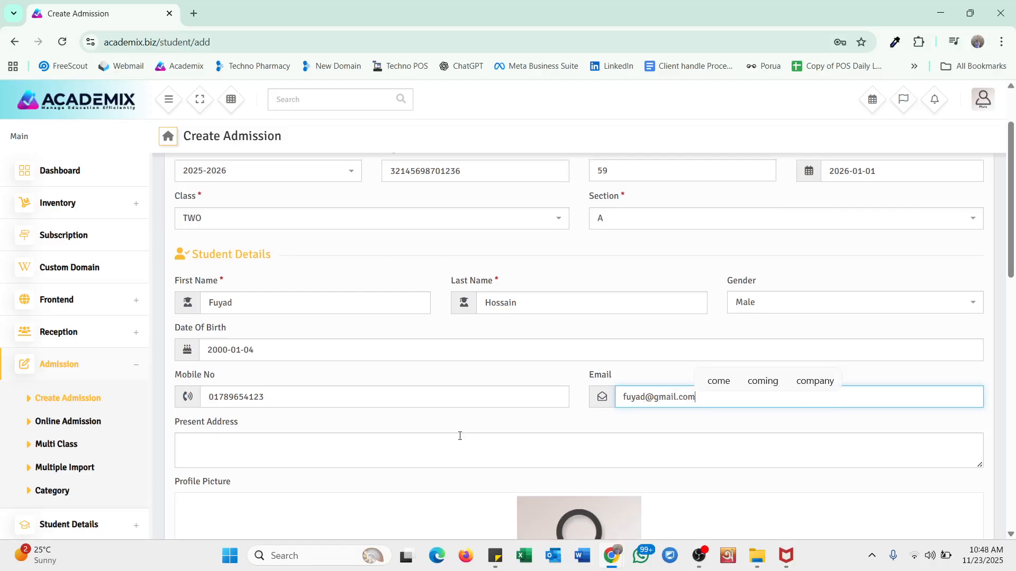
{"action": "scroll", "coordinate": [449, 435], "scroll_direction": "down", "scroll_amount": 2}
- Enter the student's present address
{"action": "left_click", "coordinate": [526, 326]}
{"action": "scroll", "coordinate": [527, 326], "scroll_direction": "down", "scroll_amount": 2}
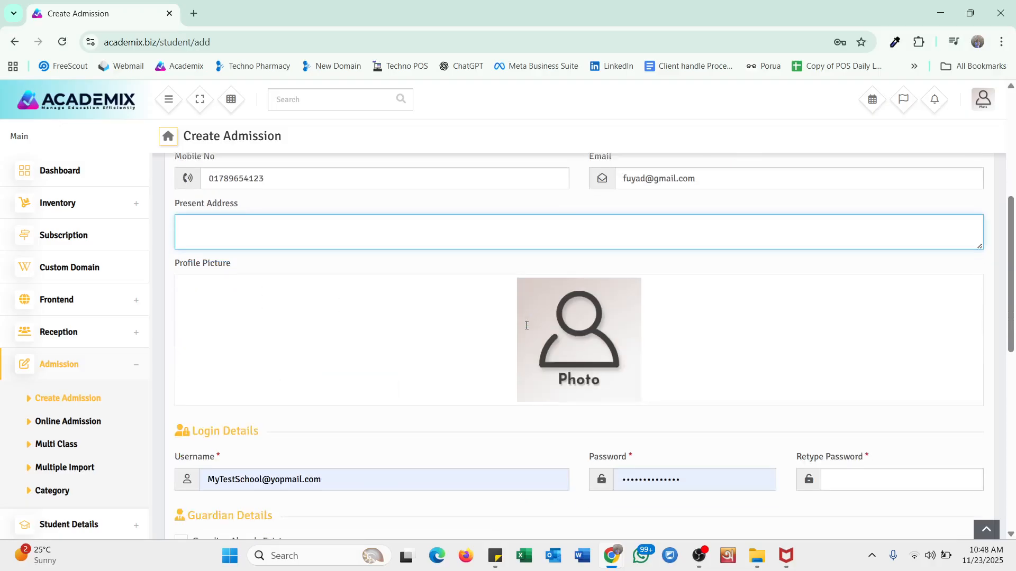
{"action": "type", "text": "D"}
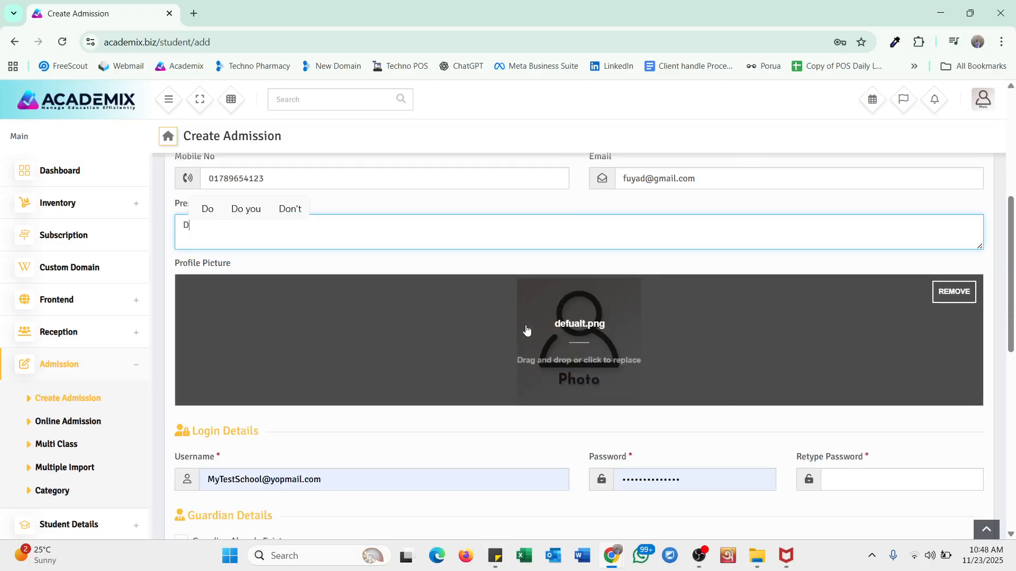
{"action": "type", "text": "hanmondi"}
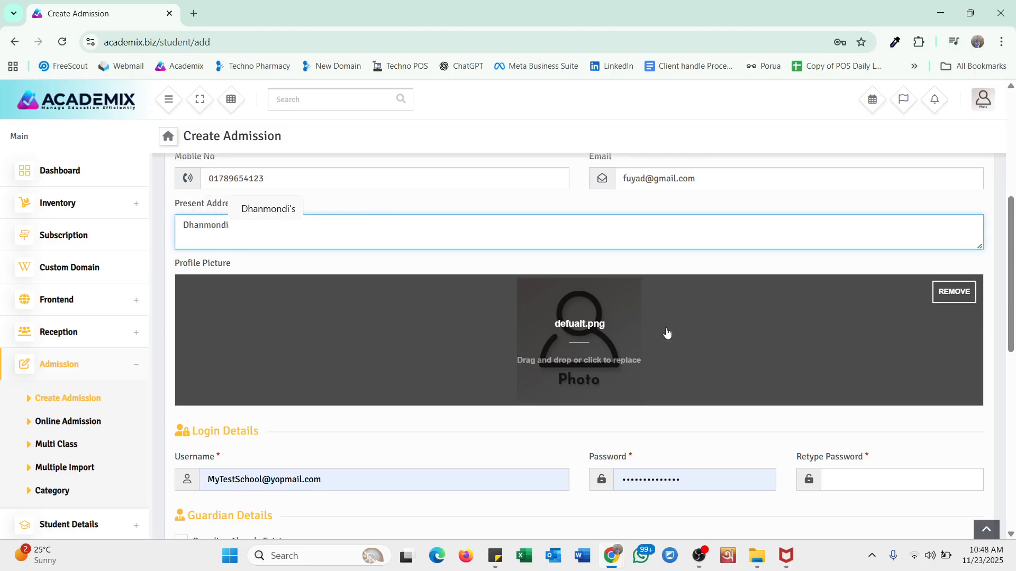
{"action": "scroll", "coordinate": [687, 249], "scroll_direction": "down", "scroll_amount": 2}
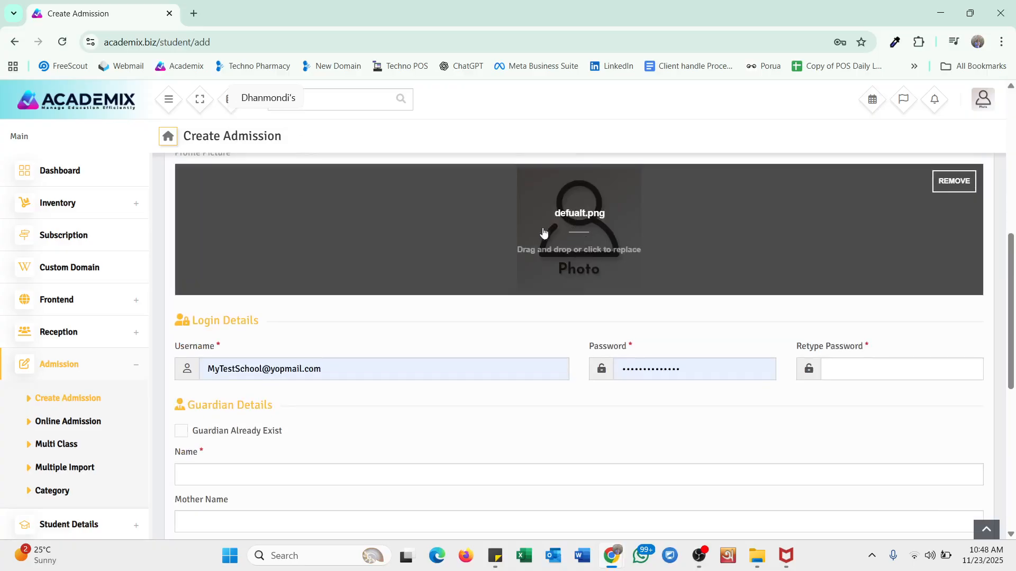
- Upload images.jpeg from Downloads as the student's profile picture
{"action": "left_click", "coordinate": [586, 233]}
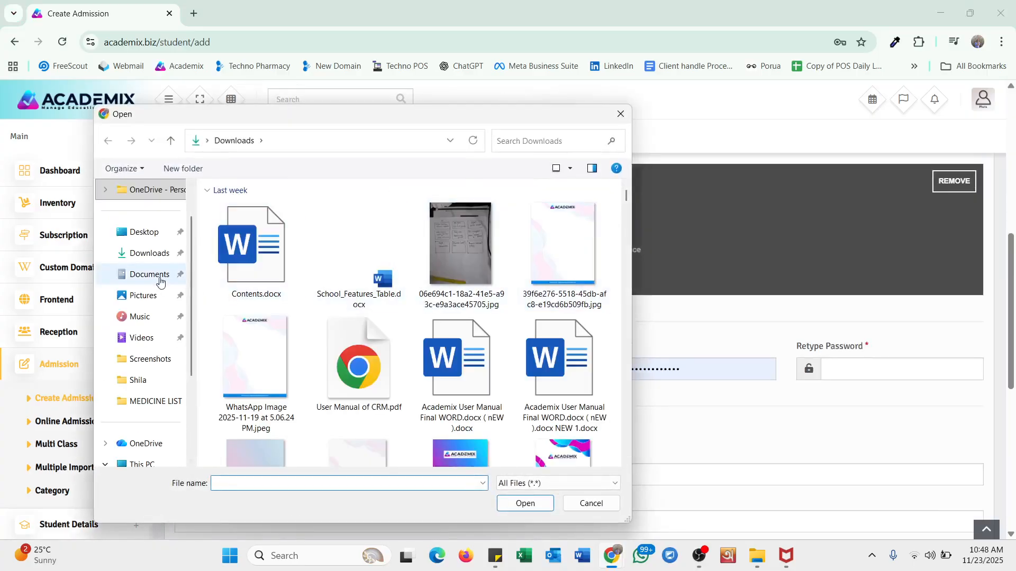
{"action": "scroll", "coordinate": [457, 360], "scroll_direction": "down", "scroll_amount": 5}
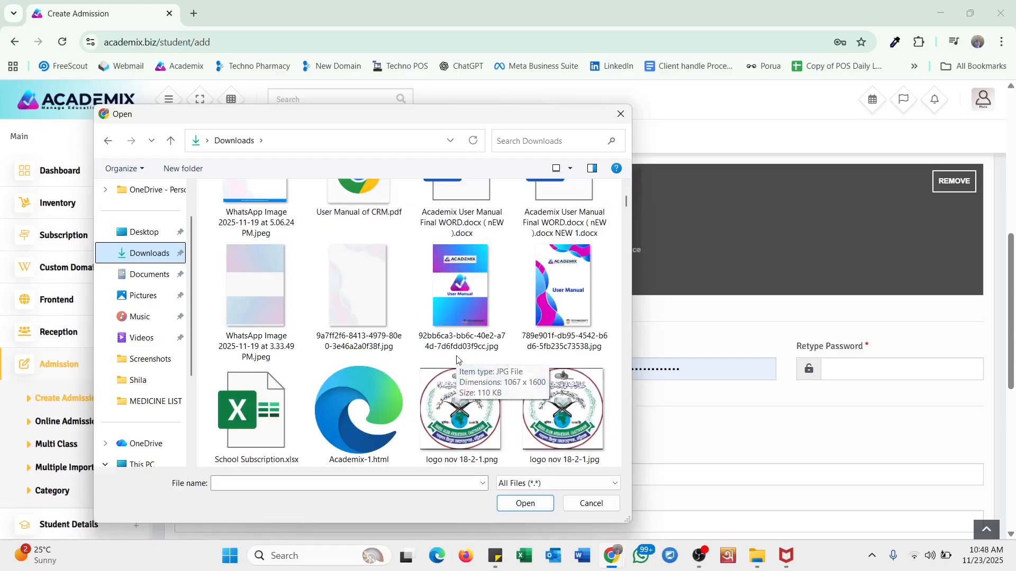
{"action": "scroll", "coordinate": [457, 360], "scroll_direction": "down", "scroll_amount": 10}
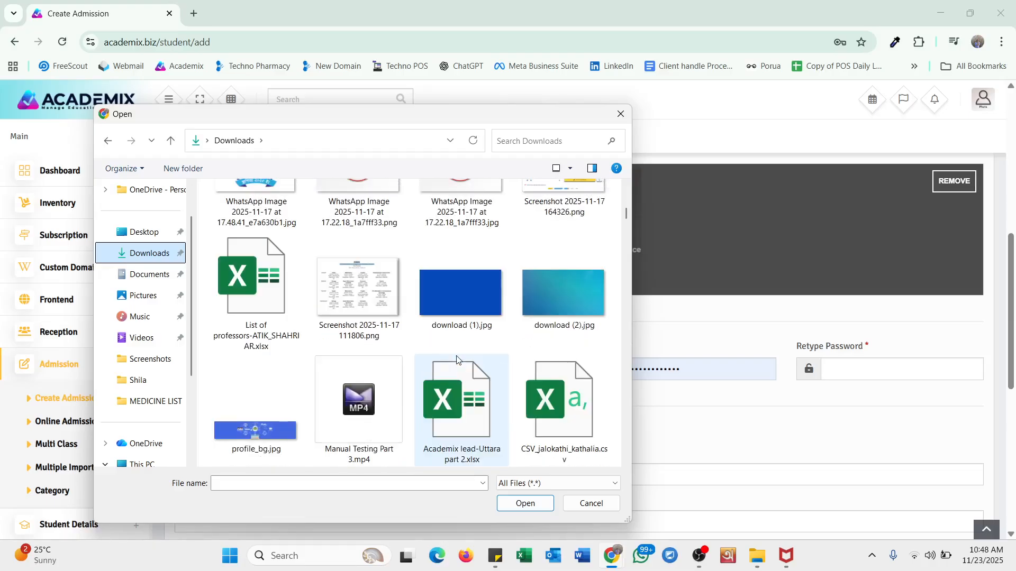
{"action": "scroll", "coordinate": [458, 360], "scroll_direction": "down", "scroll_amount": 10}
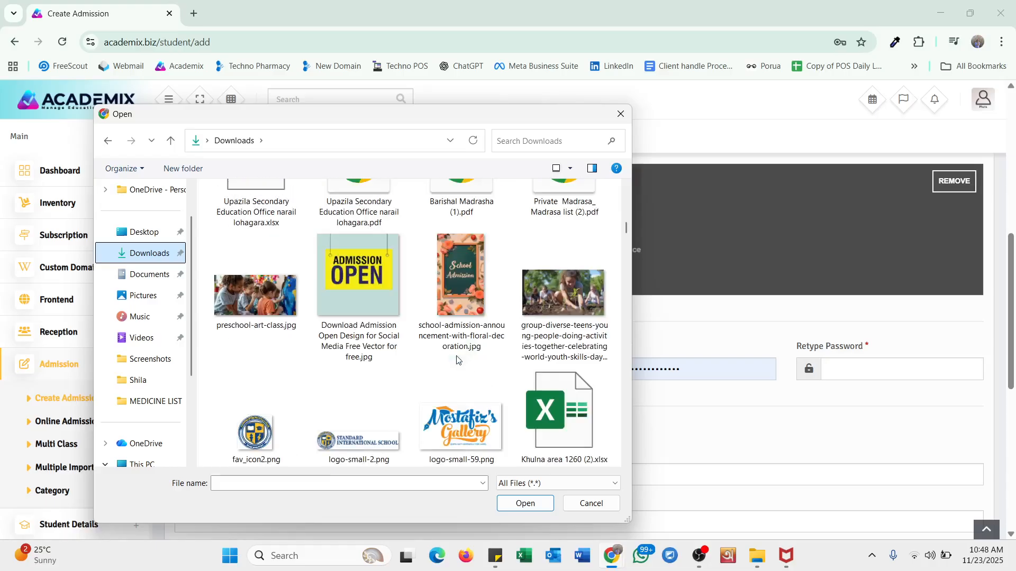
{"action": "scroll", "coordinate": [458, 360], "scroll_direction": "down", "scroll_amount": 10}
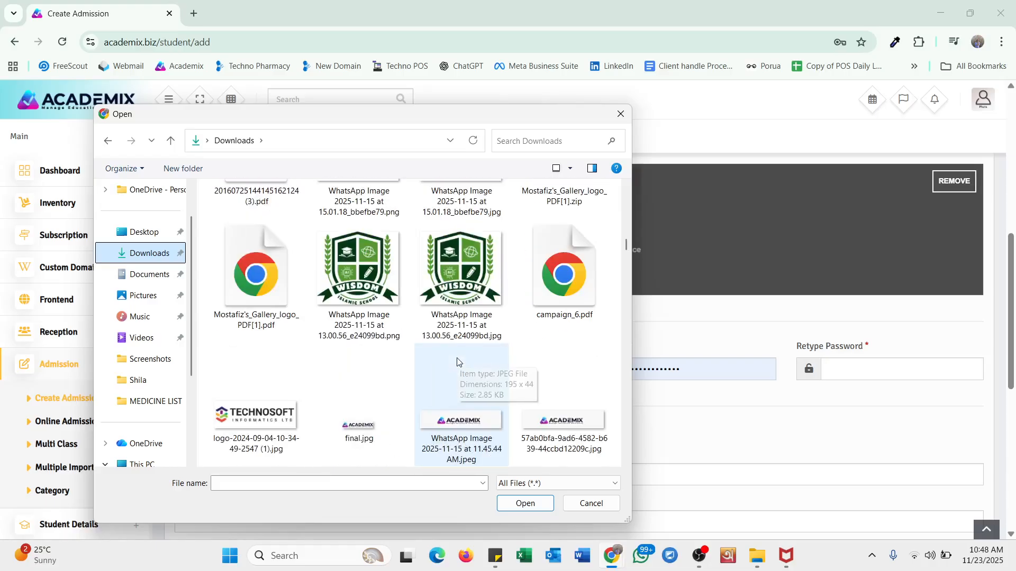
{"action": "scroll", "coordinate": [457, 362], "scroll_direction": "down", "scroll_amount": 10}
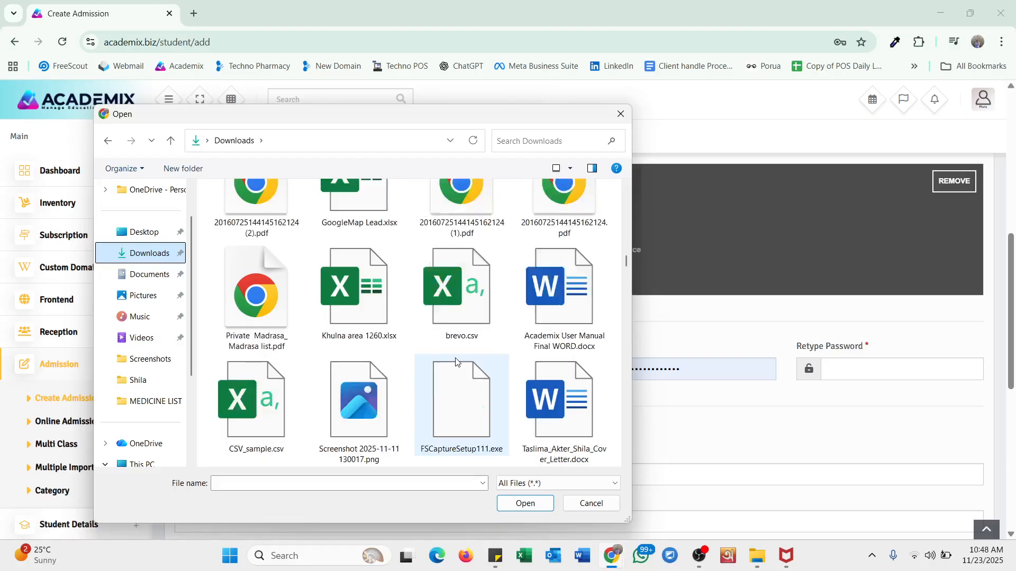
{"action": "scroll", "coordinate": [455, 362], "scroll_direction": "down", "scroll_amount": 15}
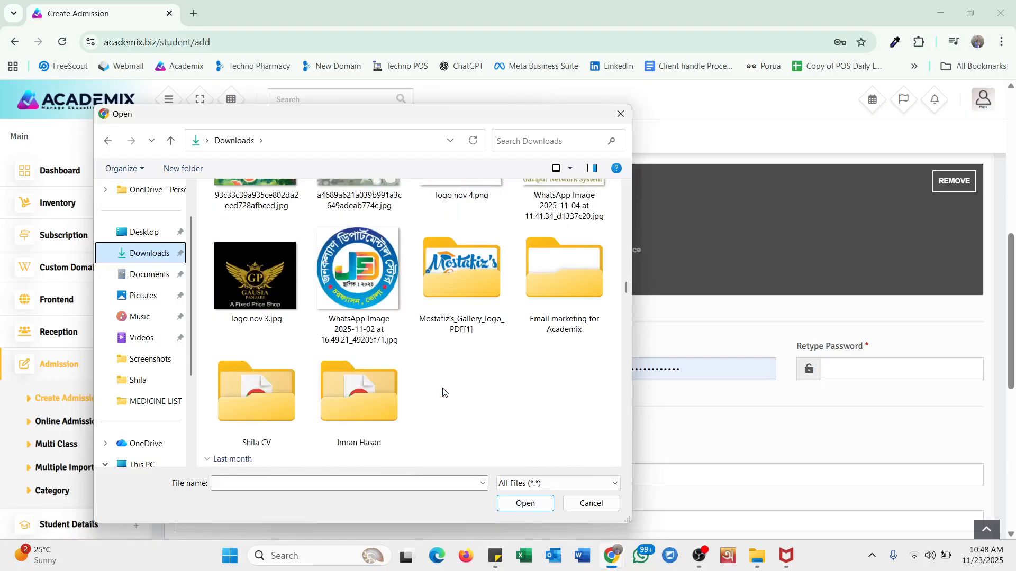
{"action": "scroll", "coordinate": [443, 386], "scroll_direction": "up", "scroll_amount": 1}
{"action": "left_click", "coordinate": [449, 264]}
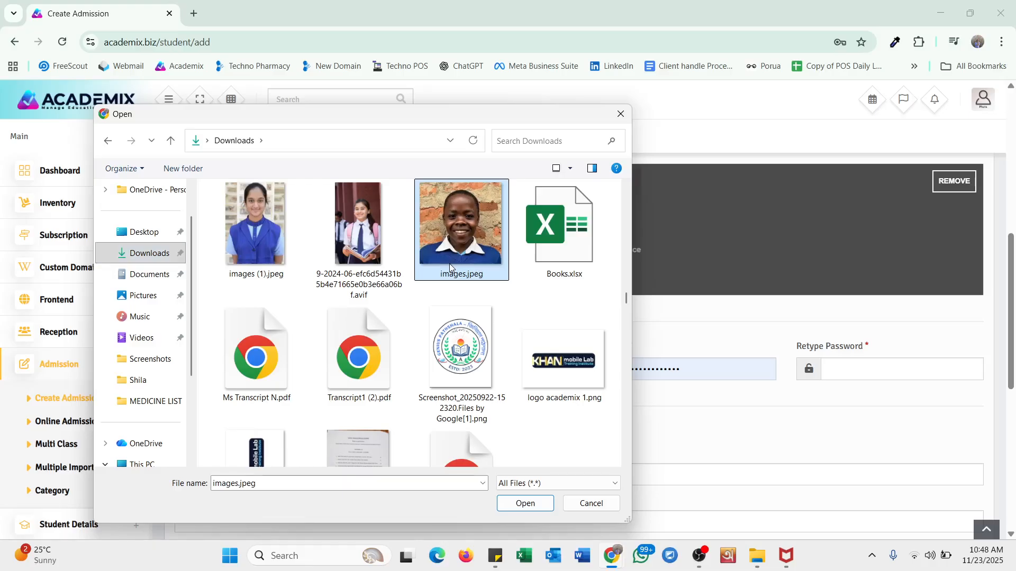
{"action": "left_click", "coordinate": [535, 513]}
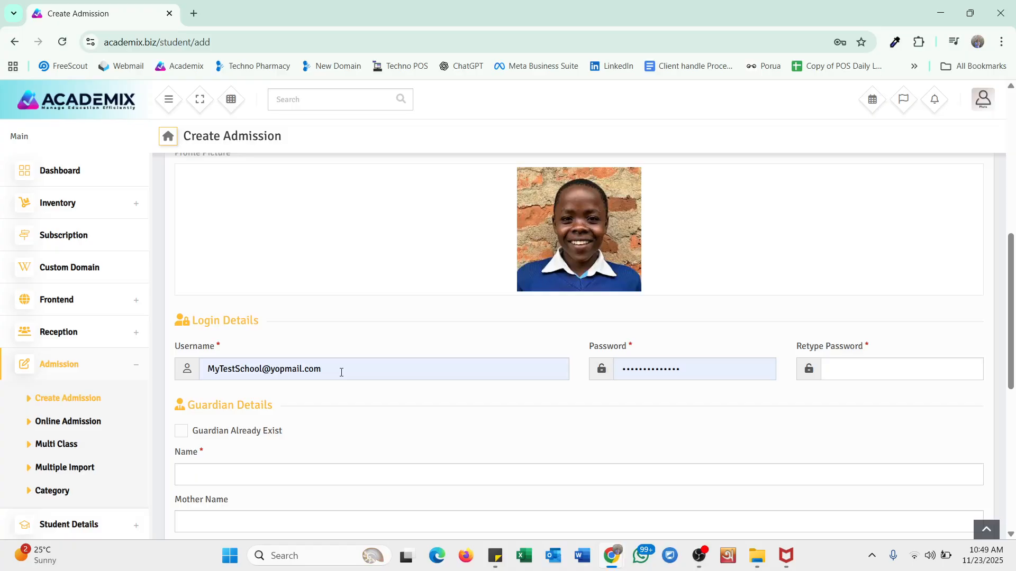
- Replace the prefilled login username with the student's new username
{"action": "left_click_drag", "start_coordinate": [341, 372], "coordinate": [203, 374]}
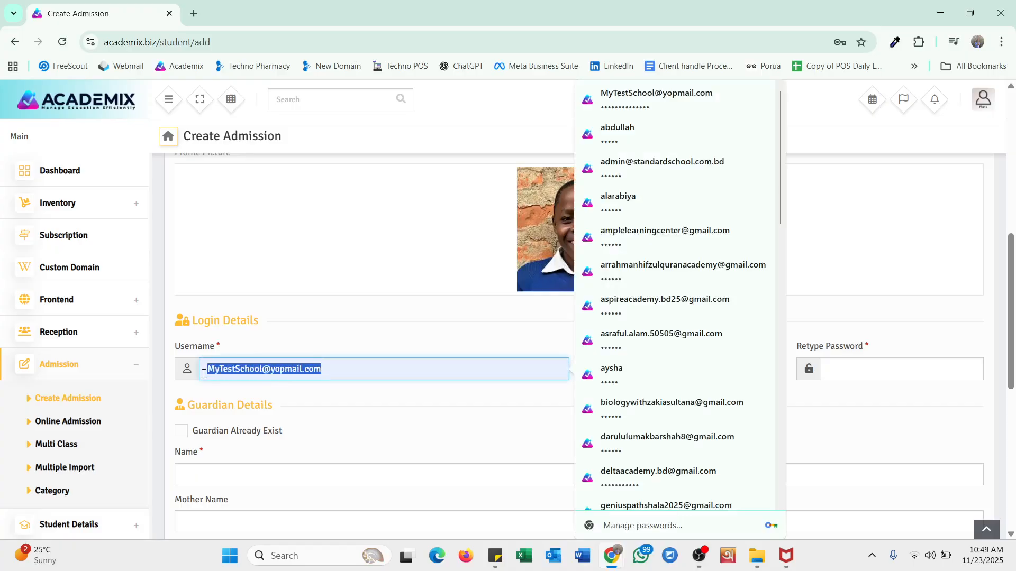
{"action": "type", "text": "fu"}
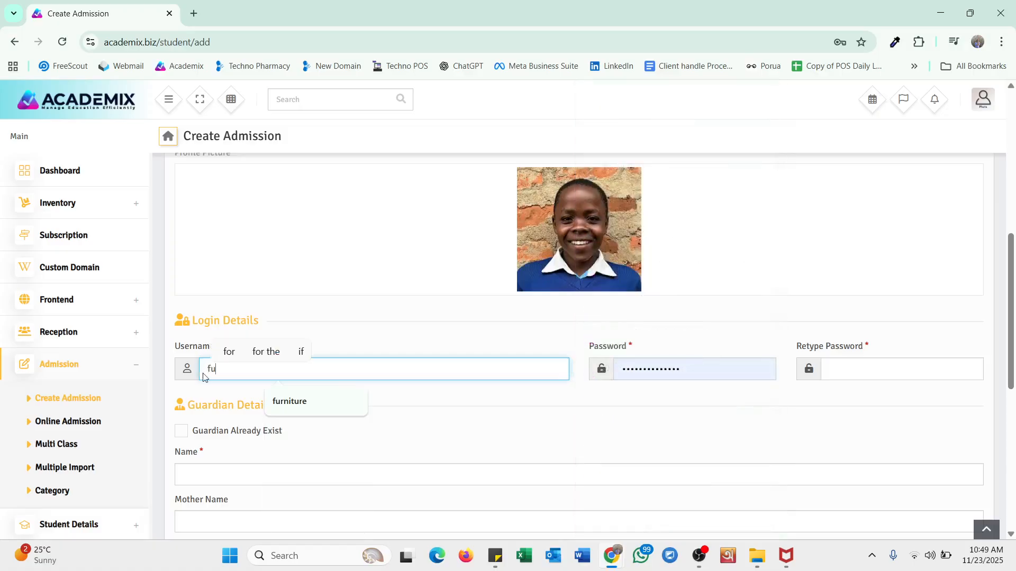
{"action": "type", "text": "yad"}
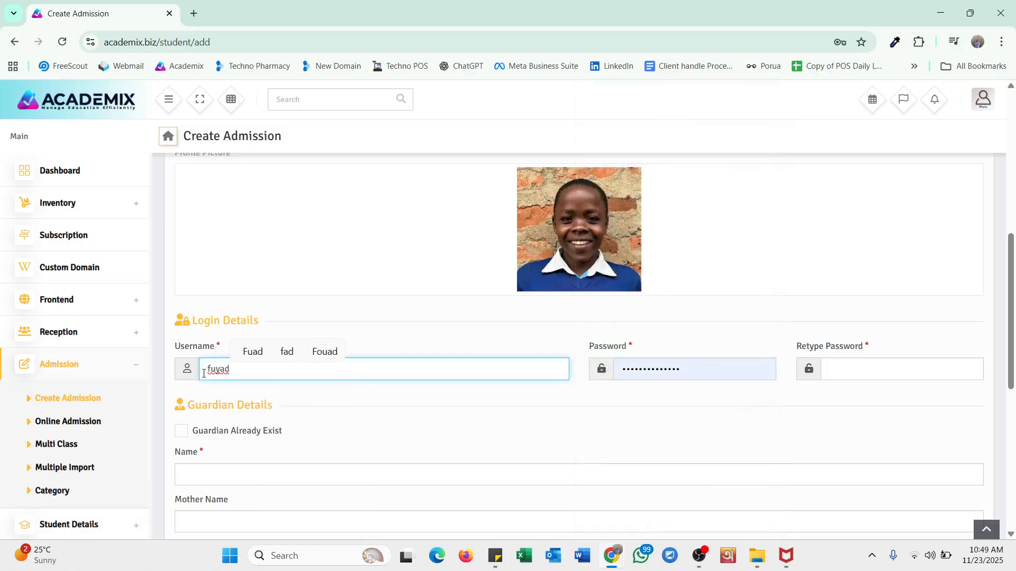
{"action": "type", "text": "2000"}
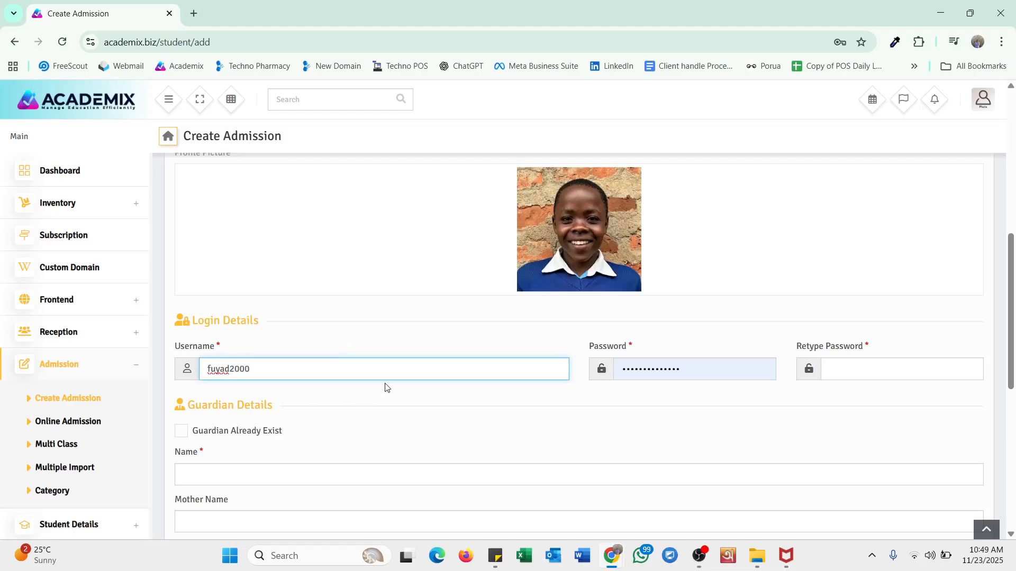
{"action": "key", "text": "ctrl+a"}
{"action": "left_click", "coordinate": [466, 379]}
- Paste the new password into both Password and Retype Password
{"action": "left_click_drag", "start_coordinate": [699, 375], "coordinate": [619, 371]}
{"action": "key", "text": "ctrl+v"}
{"action": "left_click", "coordinate": [757, 403]}
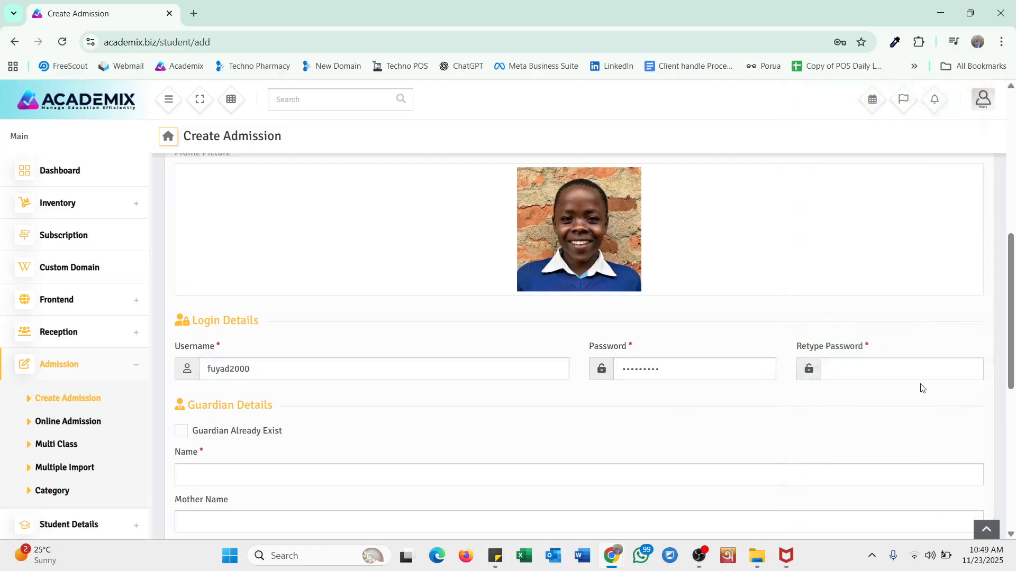
{"action": "left_click", "coordinate": [894, 376]}
{"action": "key", "text": "ctrl+v"}
{"action": "left_click", "coordinate": [428, 384]}
- Enter the guardian's name and the mother's name
{"action": "scroll", "coordinate": [428, 383], "scroll_direction": "down", "scroll_amount": 2}
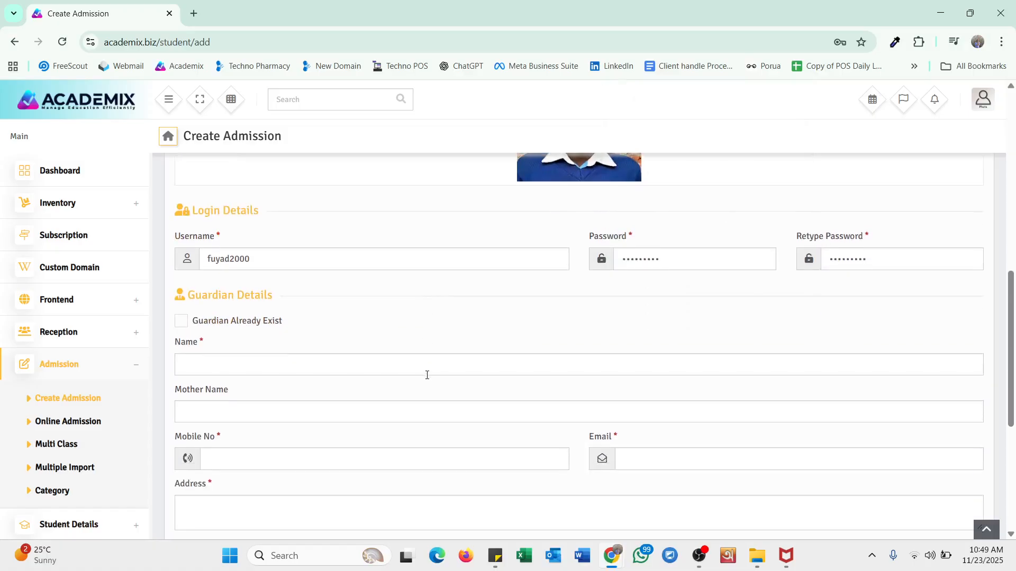
{"action": "left_click", "coordinate": [291, 367]}
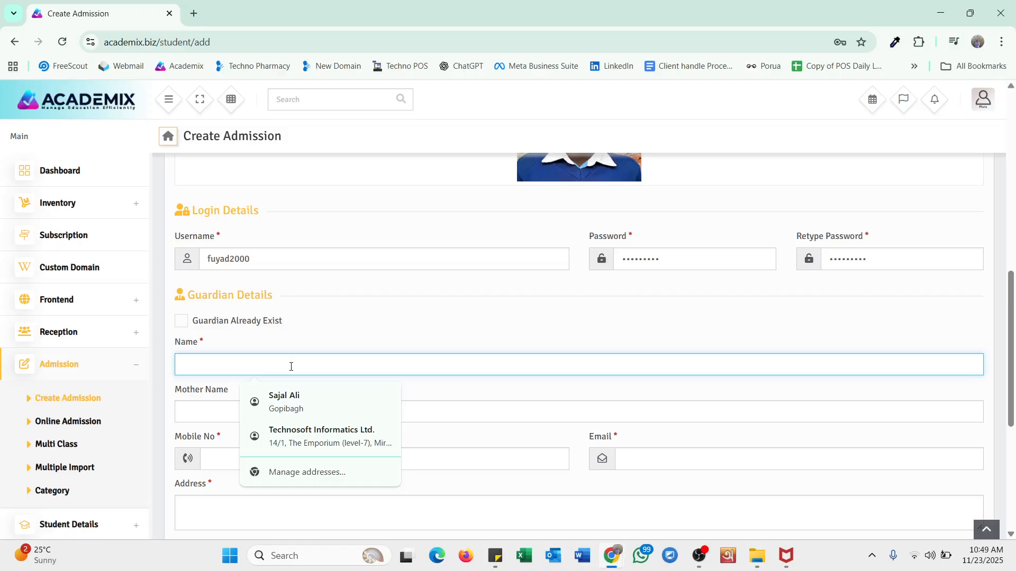
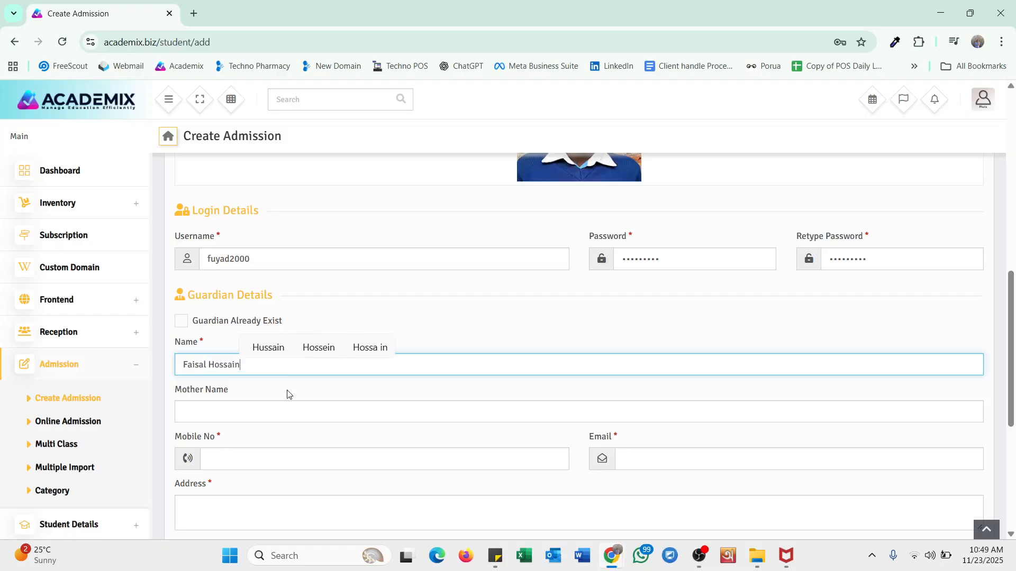
{"action": "scroll", "coordinate": [312, 407], "scroll_direction": "down", "scroll_amount": 2}
{"action": "left_click", "coordinate": [242, 303]}
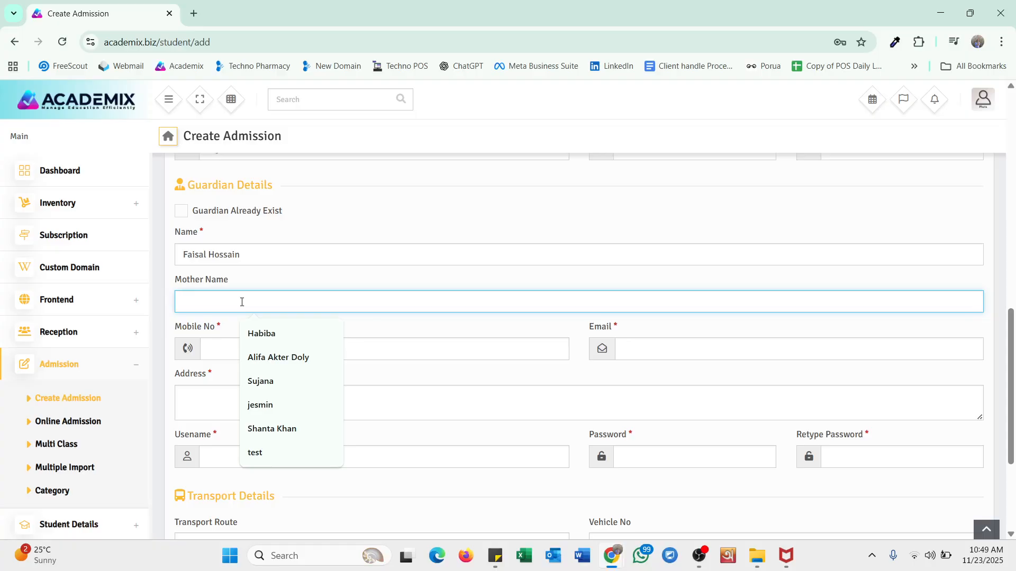
{"action": "type", "text": "A"}
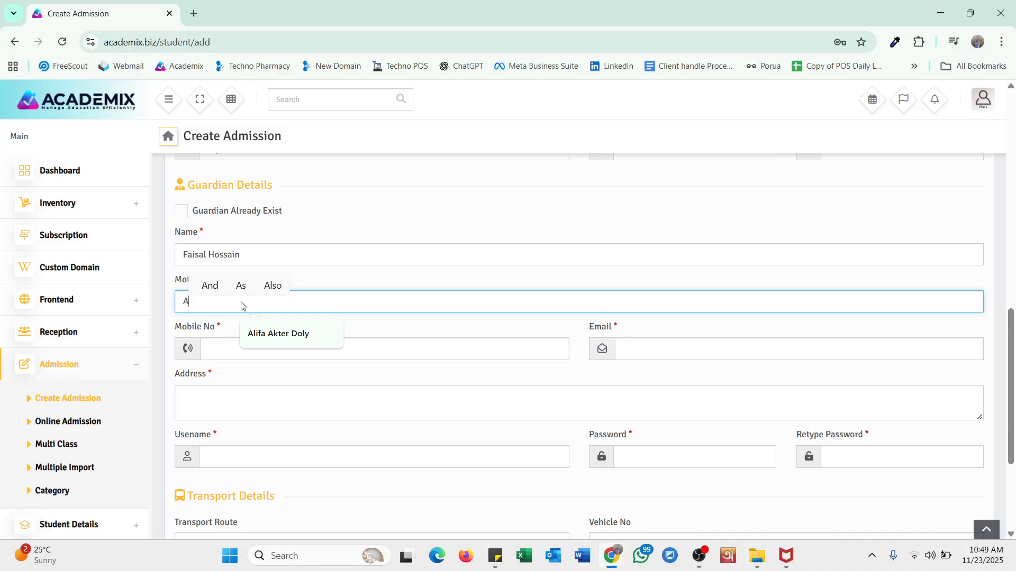
{"action": "type", "text": "froja"}
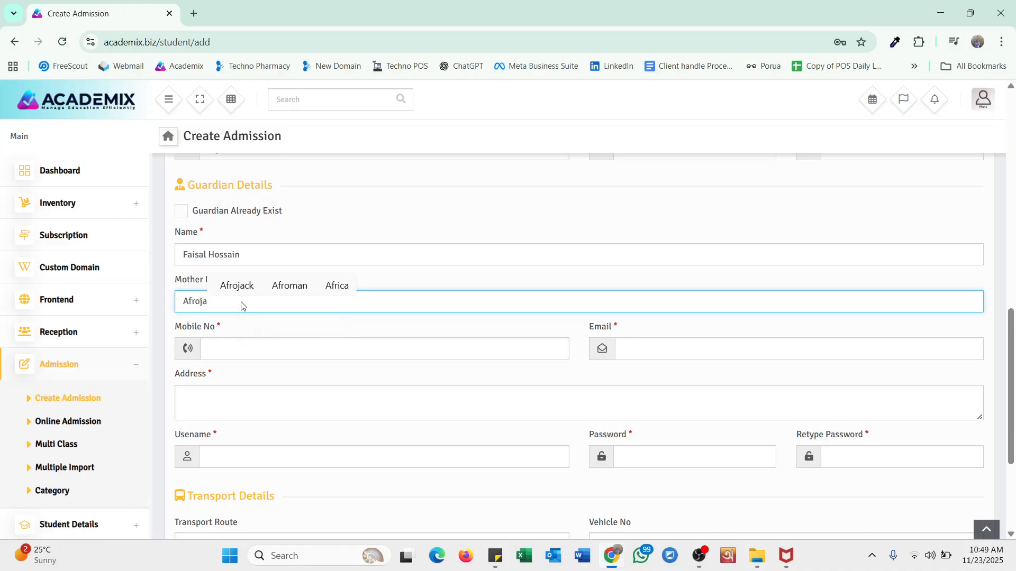
- Enter the guardian's mobile number and e-mail address
{"action": "left_click", "coordinate": [233, 355]}
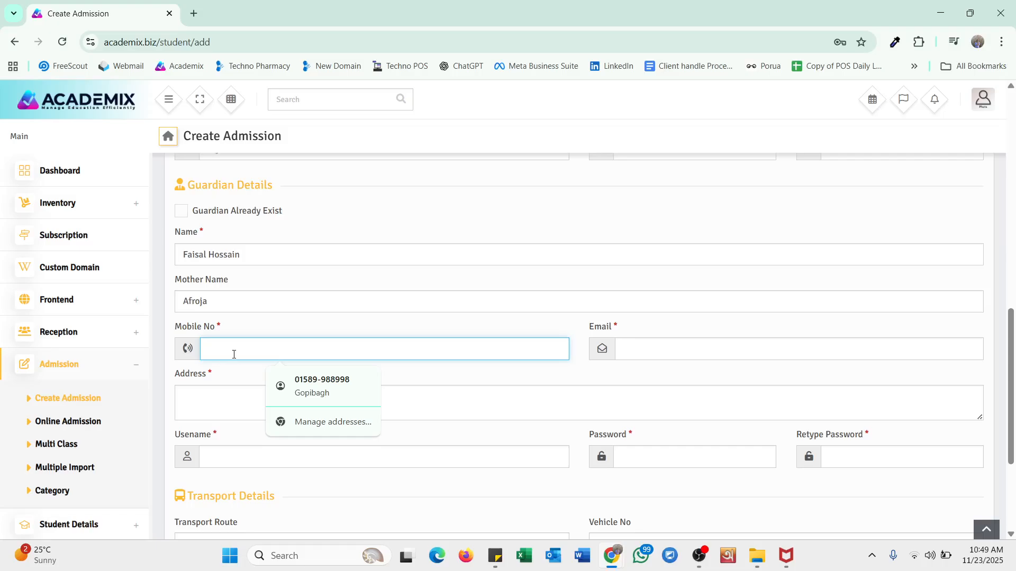
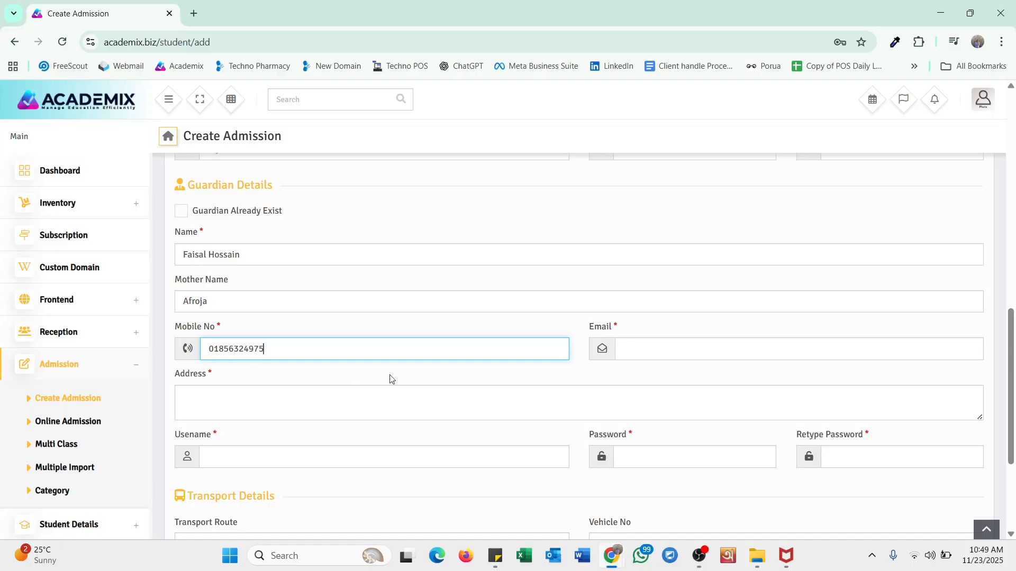
{"action": "left_click", "coordinate": [652, 351]}
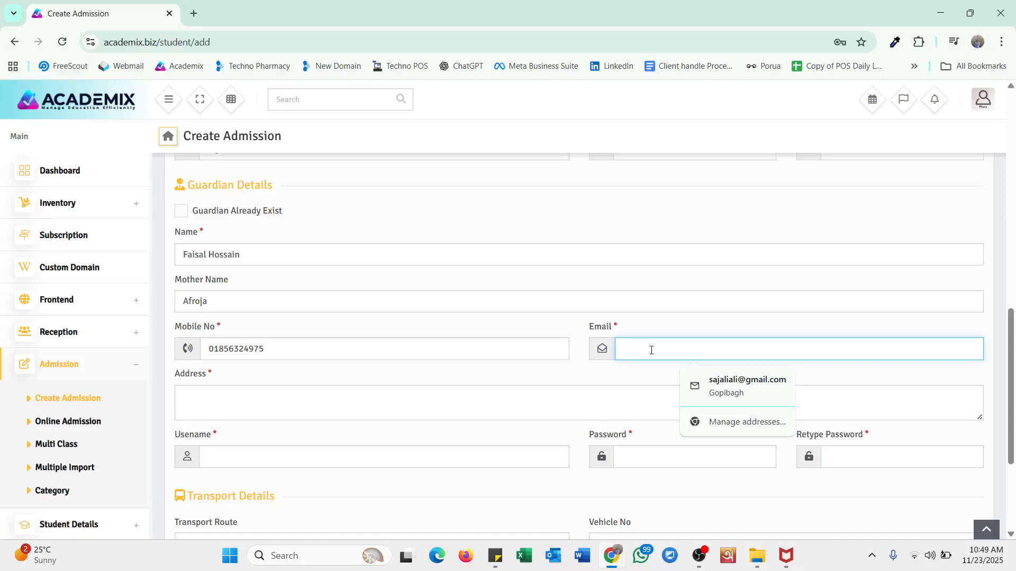
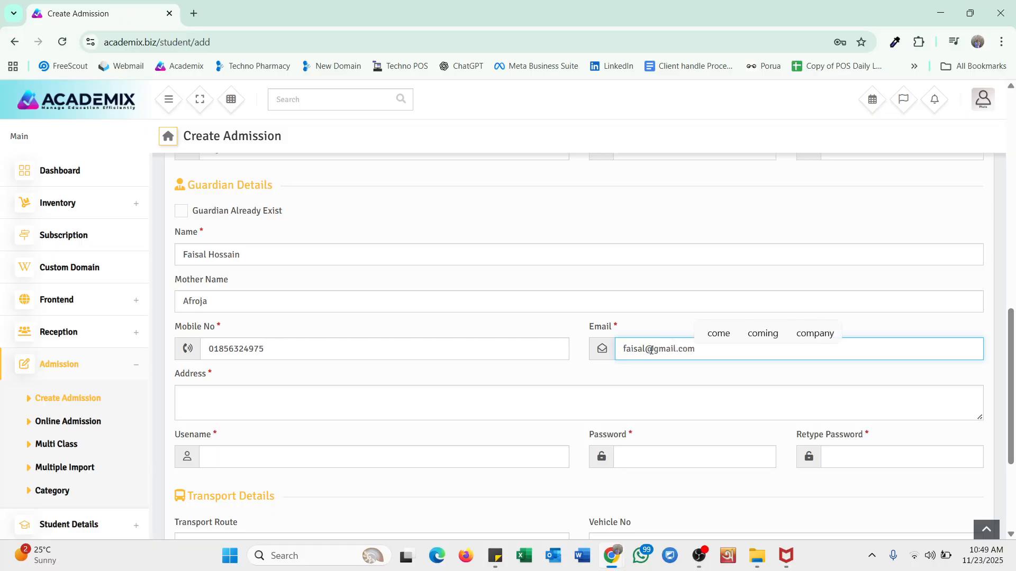
{"action": "scroll", "coordinate": [510, 292], "scroll_direction": "down", "scroll_amount": 2}
- Enter the guardian's address and login username
{"action": "left_click", "coordinate": [284, 299]}
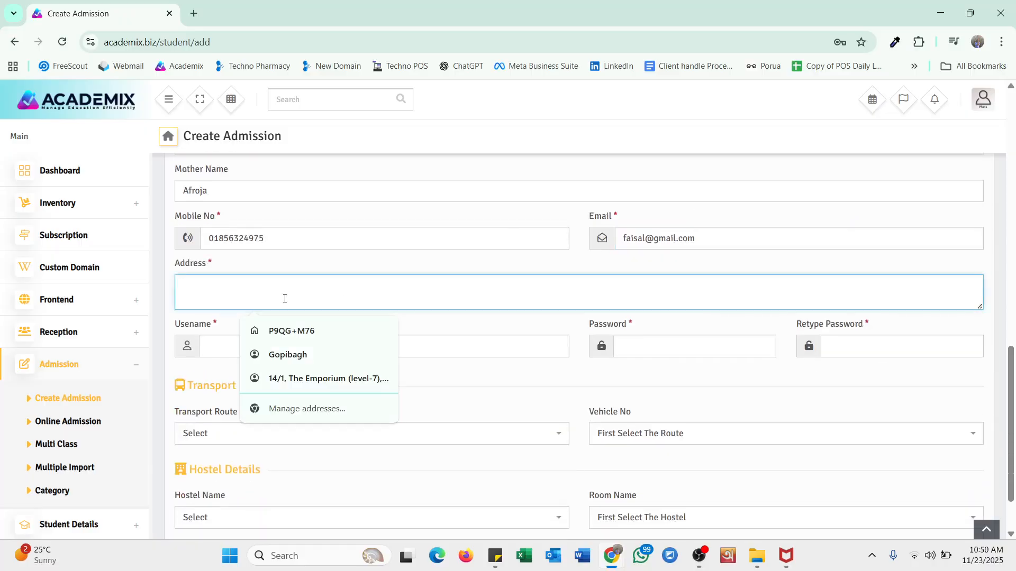
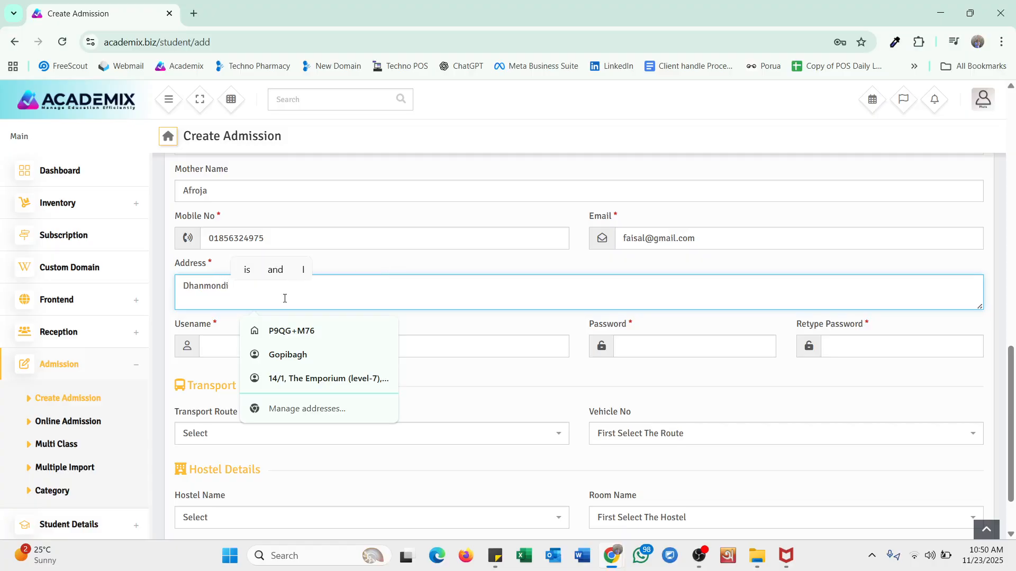
{"action": "scroll", "coordinate": [520, 299], "scroll_direction": "down", "scroll_amount": 2}
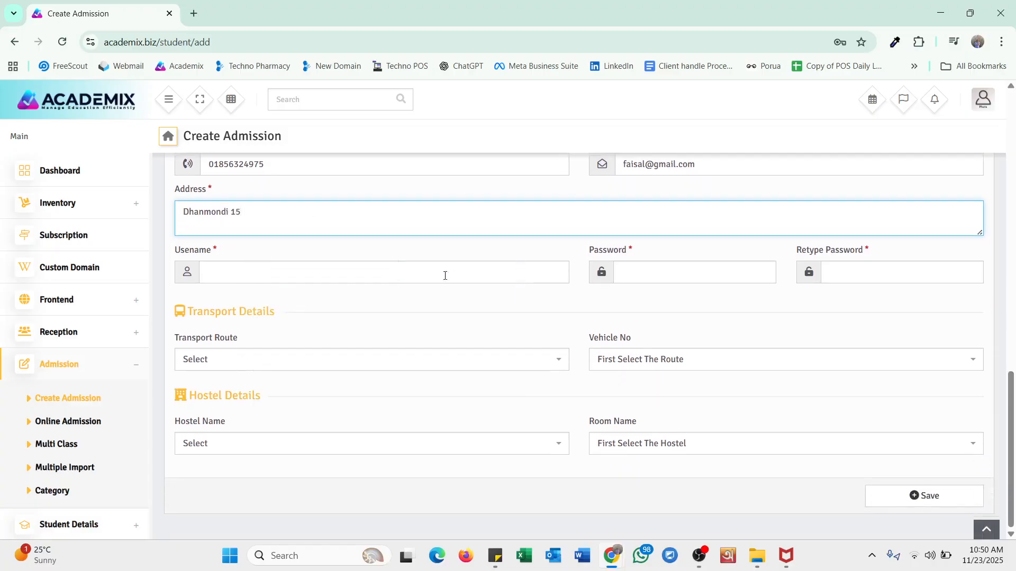
{"action": "left_click", "coordinate": [405, 276]}
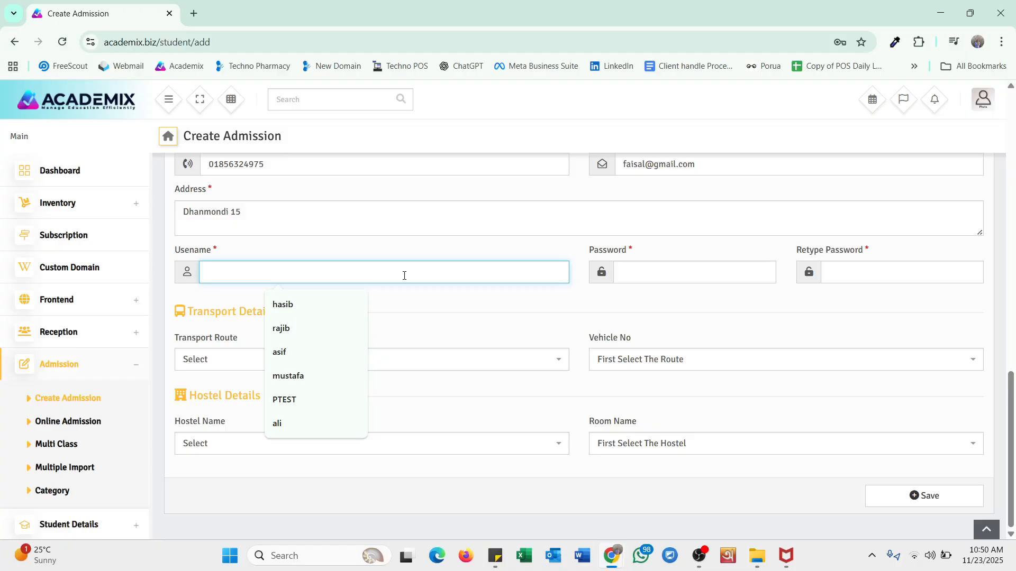
{"action": "type", "text": "fais"}
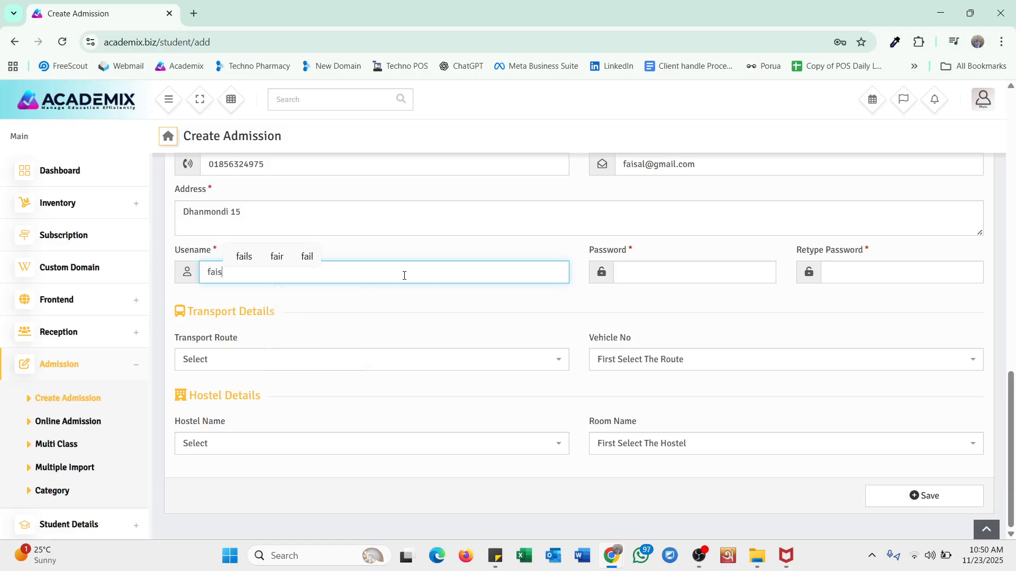
{"action": "type", "text": "al2000"}
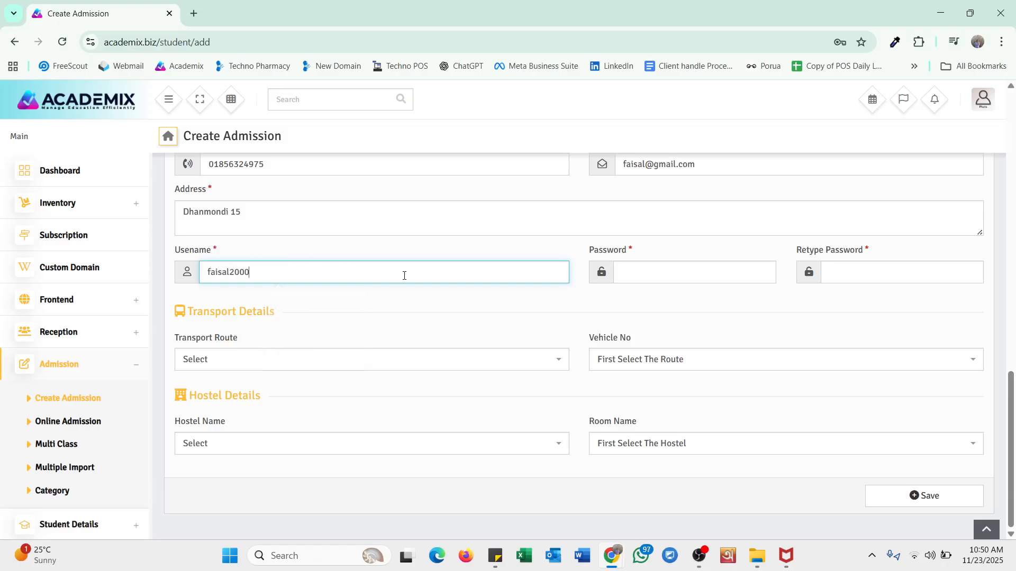
{"action": "key", "text": "ctrl+a"}
- Paste the guardian's password into Password and Retype Password
{"action": "left_click", "coordinate": [519, 333]}
{"action": "left_click", "coordinate": [671, 271]}
{"action": "key", "text": "ctrl+v"}
{"action": "left_click", "coordinate": [881, 272]}
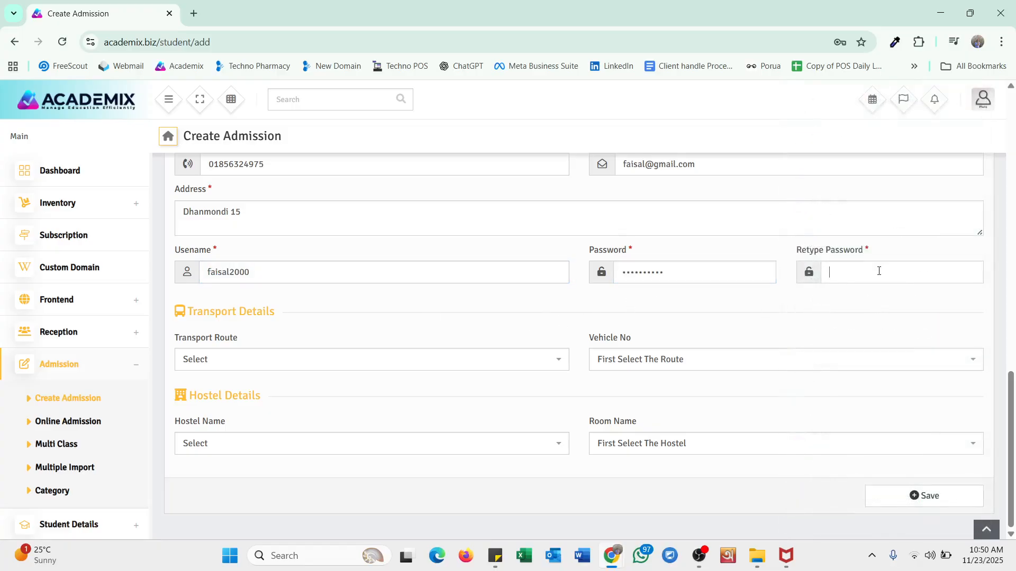
{"action": "key", "text": "ctrl+v"}
- Choose transport route B2 and vehicle 02, leave hostel unset, and save the admission
{"action": "scroll", "coordinate": [447, 312], "scroll_direction": "up", "scroll_amount": 2}
{"action": "scroll", "coordinate": [448, 312], "scroll_direction": "down", "scroll_amount": 2}
{"action": "left_click", "coordinate": [354, 367]}
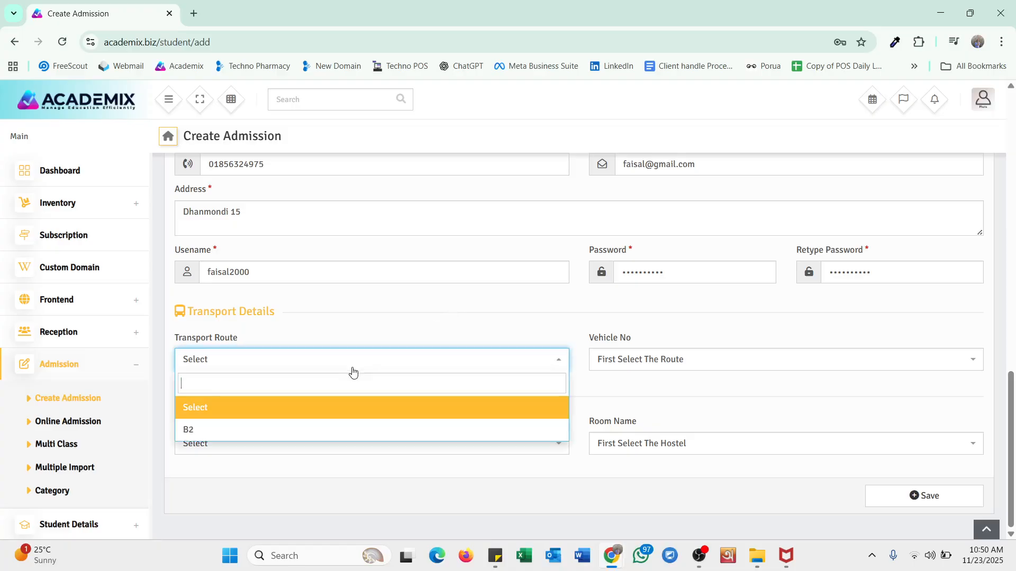
{"action": "left_click", "coordinate": [329, 428]}
{"action": "left_click", "coordinate": [617, 361]}
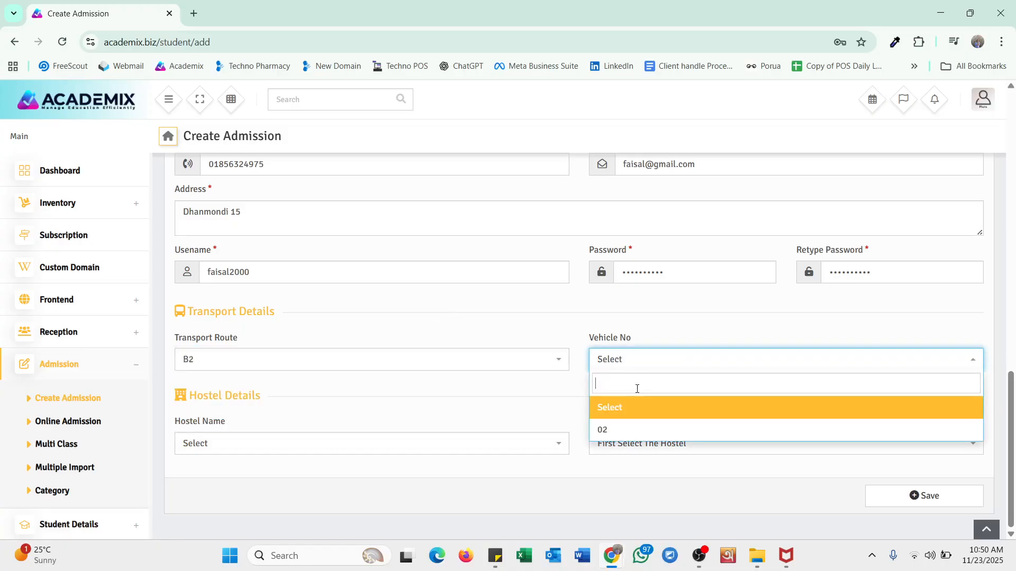
{"action": "left_click", "coordinate": [616, 432]}
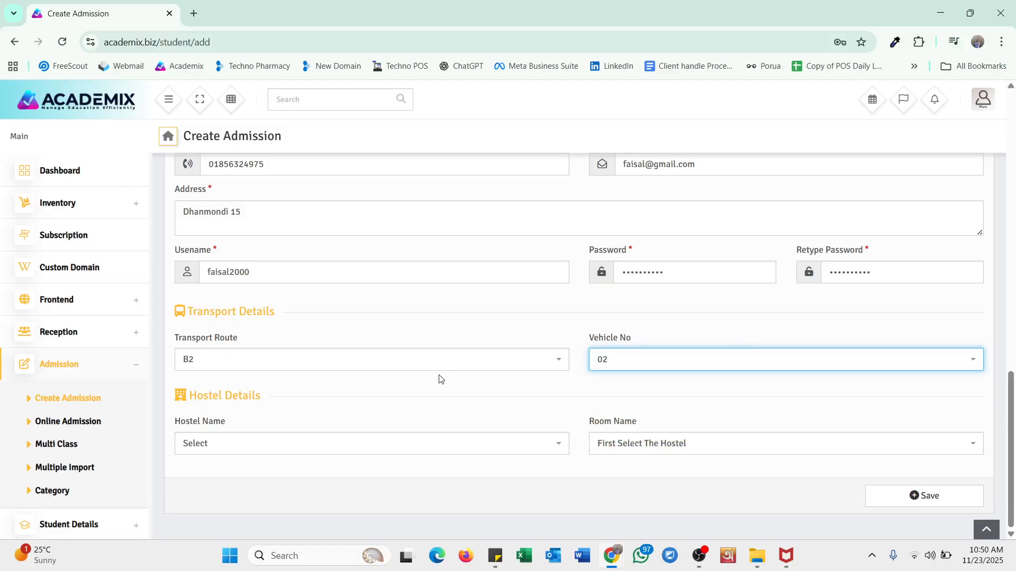
{"action": "left_click", "coordinate": [300, 453]}
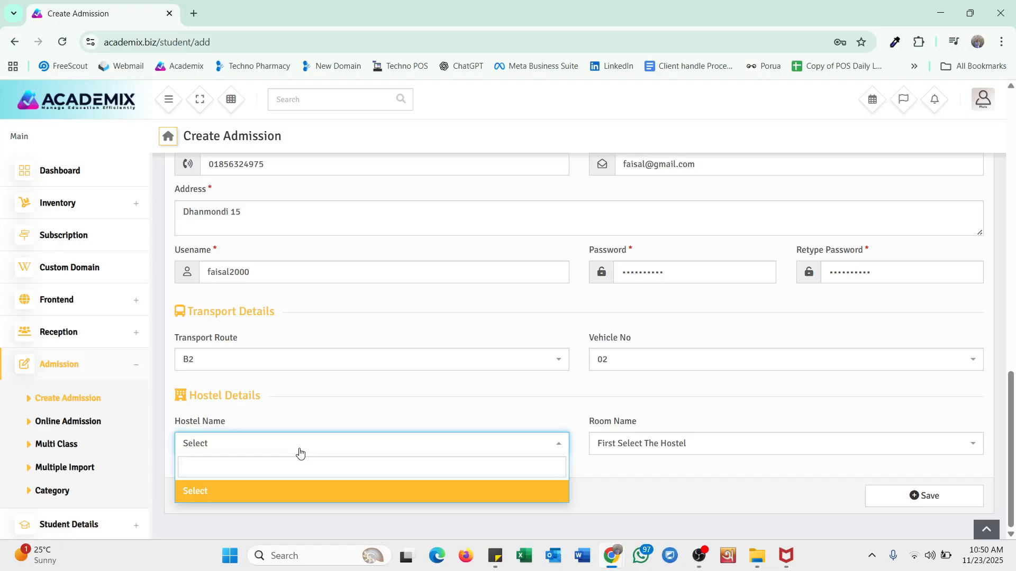
{"action": "left_click", "coordinate": [759, 493]}
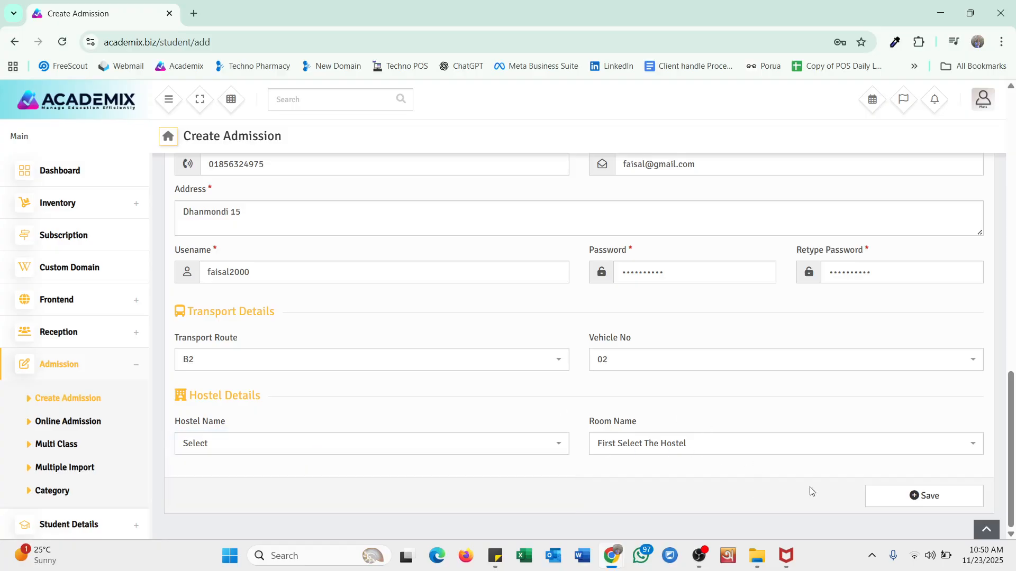
{"action": "left_click", "coordinate": [934, 501]}
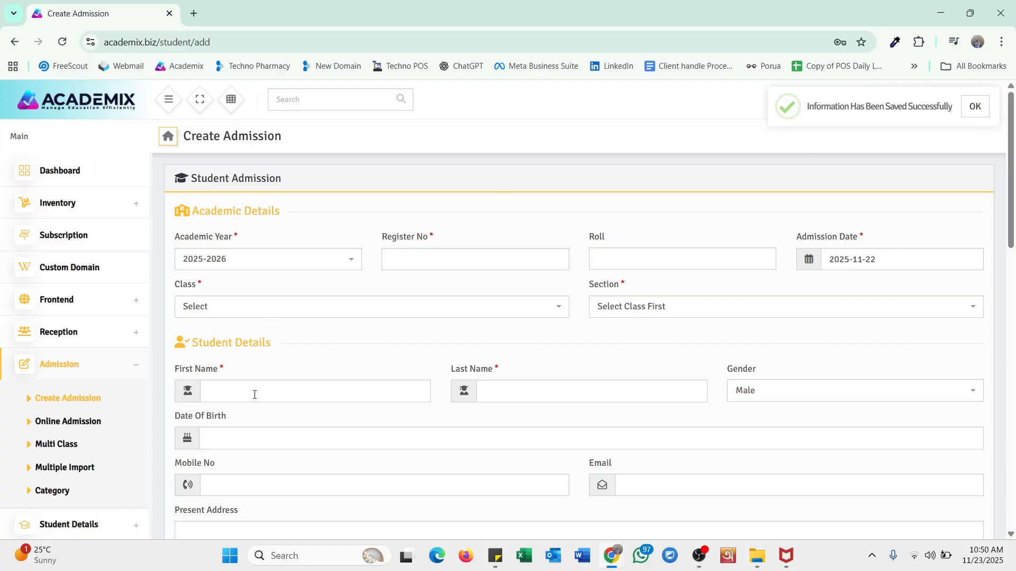
- Open Online Admission and filter by class Nine, which lists no entries
{"action": "scroll", "coordinate": [136, 424], "scroll_direction": "down", "scroll_amount": 2}
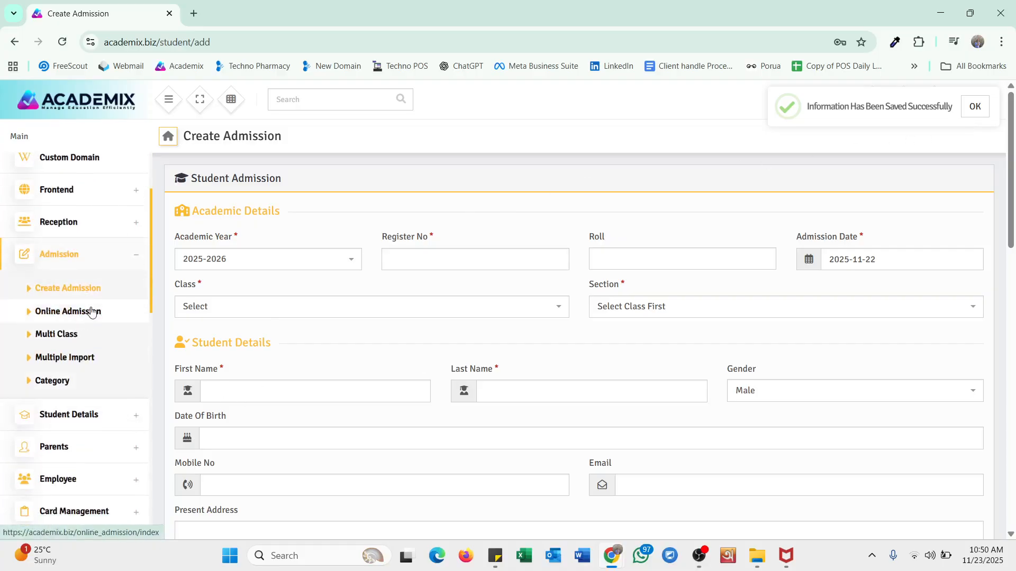
{"action": "left_click", "coordinate": [92, 312]}
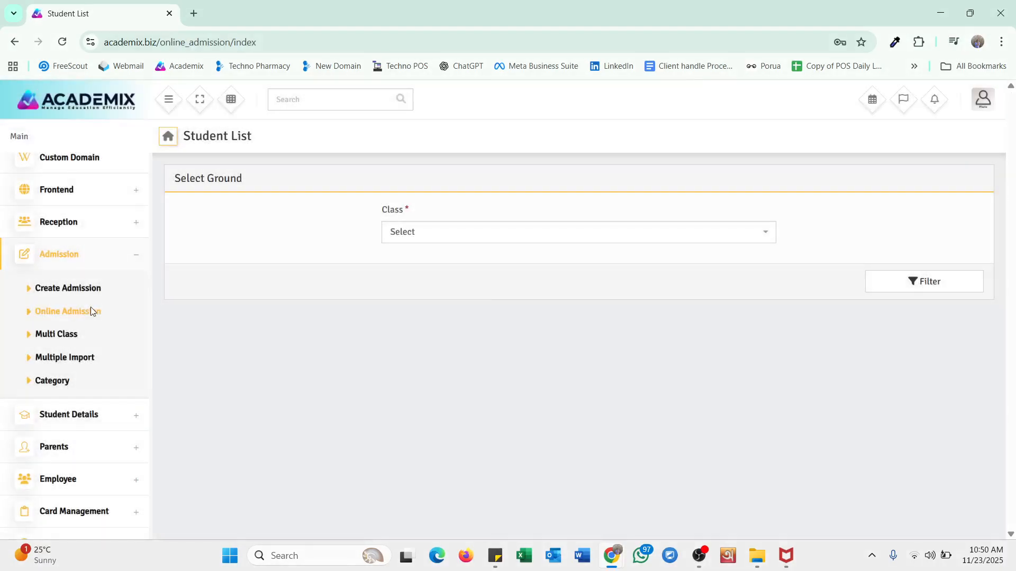
{"action": "left_click", "coordinate": [430, 228]}
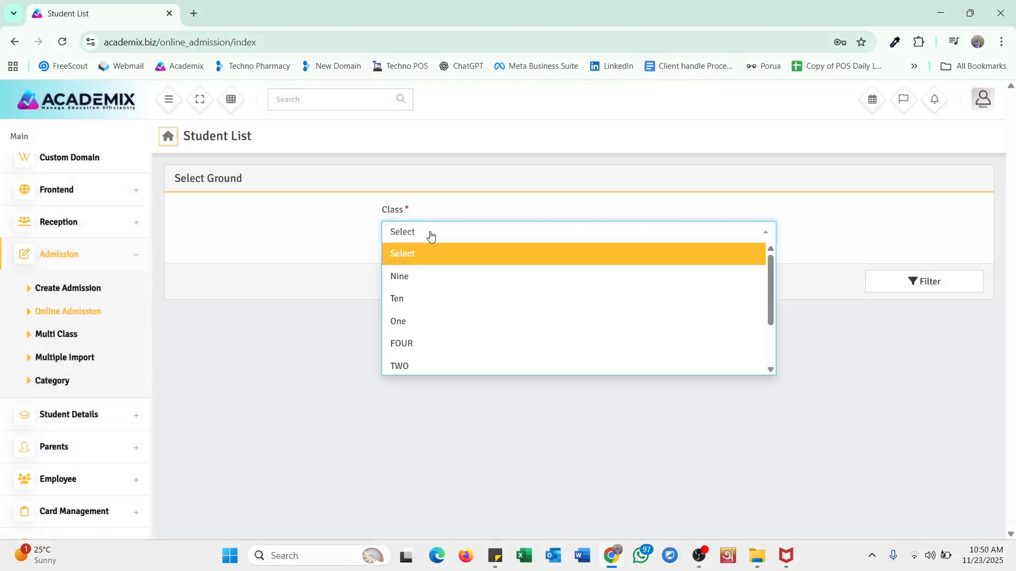
{"action": "left_click", "coordinate": [417, 276]}
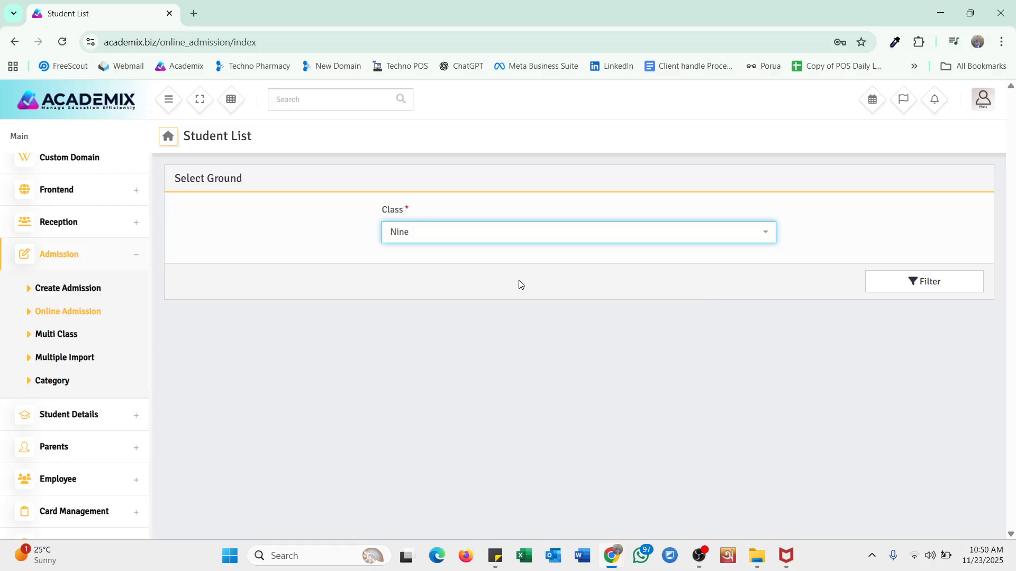
{"action": "left_click", "coordinate": [976, 284]}
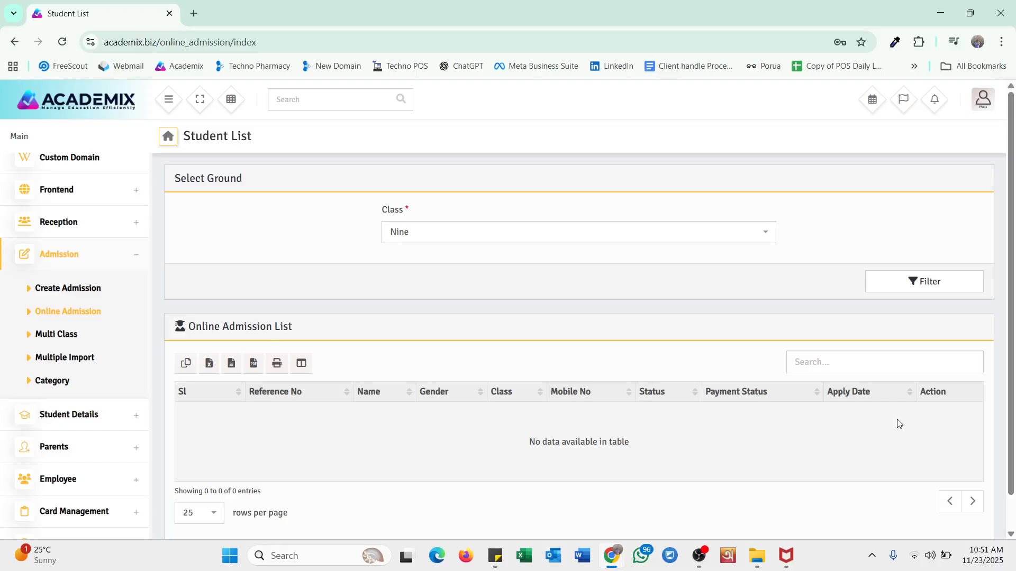
{"action": "scroll", "coordinate": [68, 402], "scroll_direction": "down", "scroll_amount": 2}
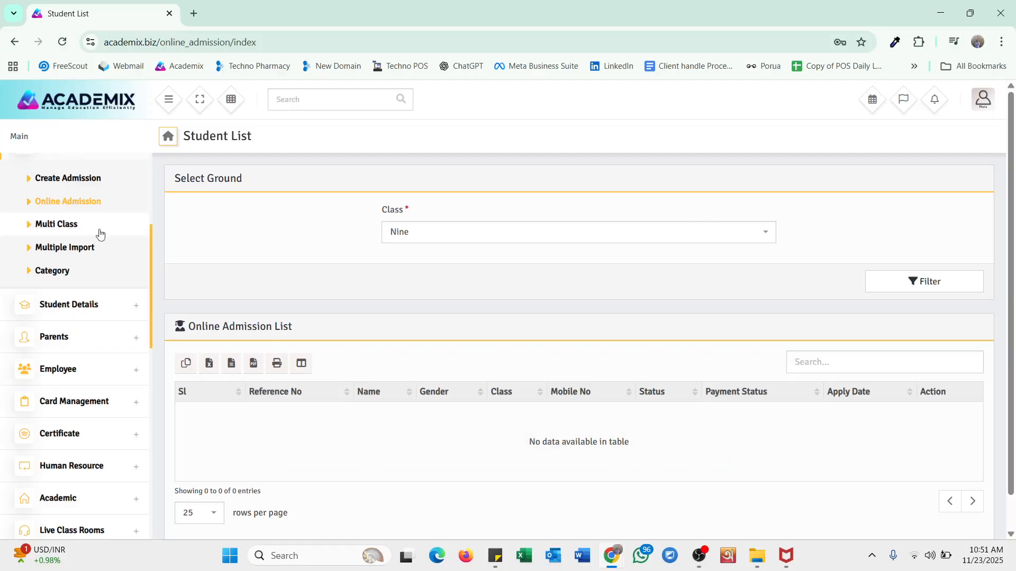
- List the Multi Class students filtered by class Nine, section A
{"action": "left_click", "coordinate": [43, 224]}
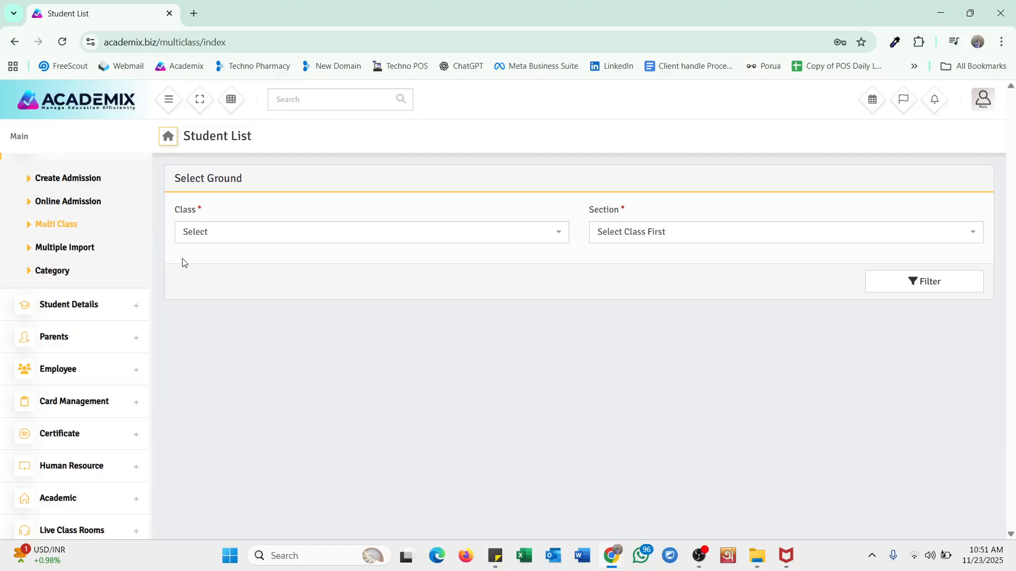
{"action": "left_click", "coordinate": [209, 237]}
{"action": "left_click", "coordinate": [221, 313]}
{"action": "left_click", "coordinate": [614, 236]}
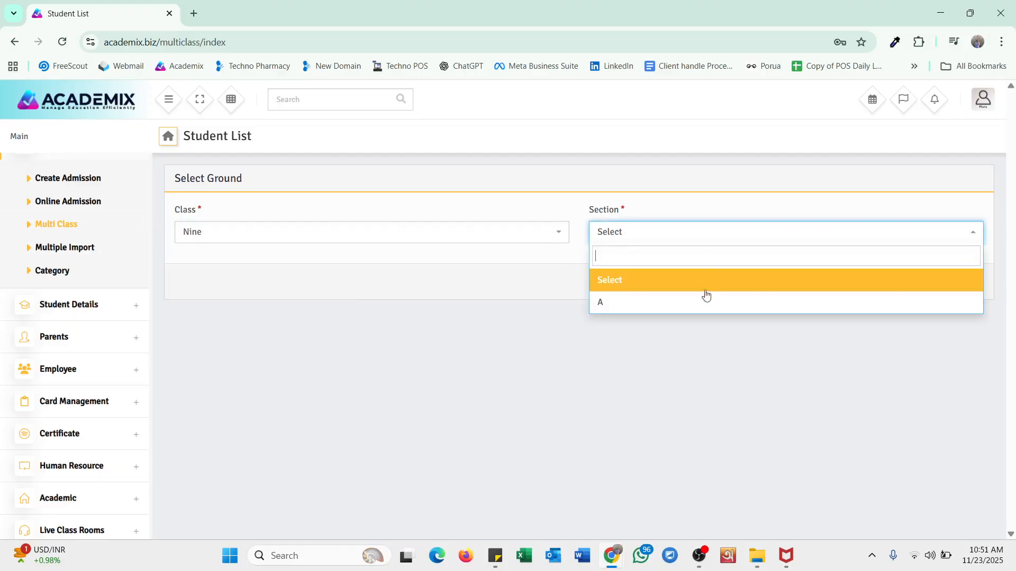
{"action": "left_click", "coordinate": [707, 301]}
{"action": "left_click", "coordinate": [950, 286]}
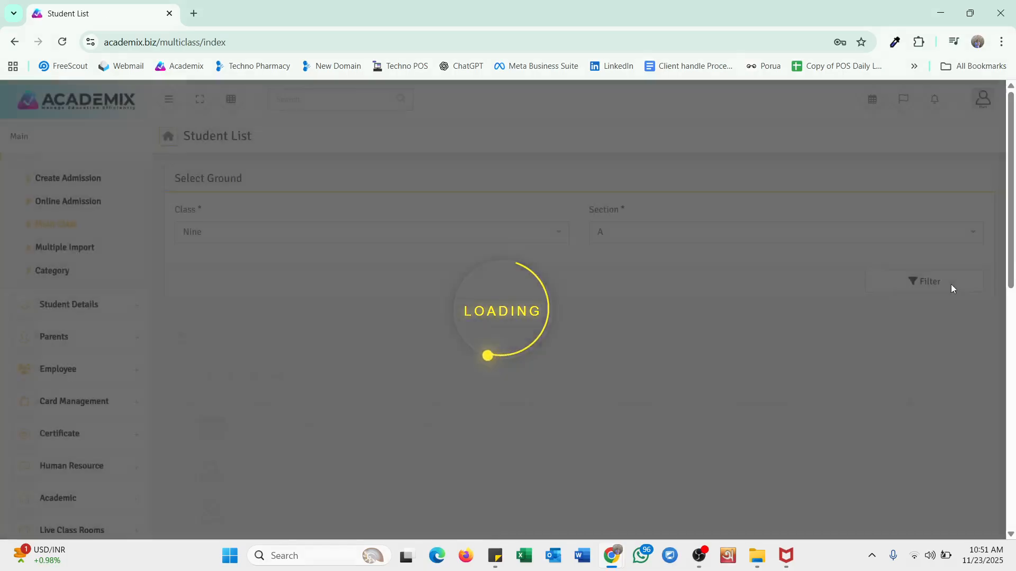
{"action": "scroll", "coordinate": [524, 368], "scroll_direction": "down", "scroll_amount": 2}
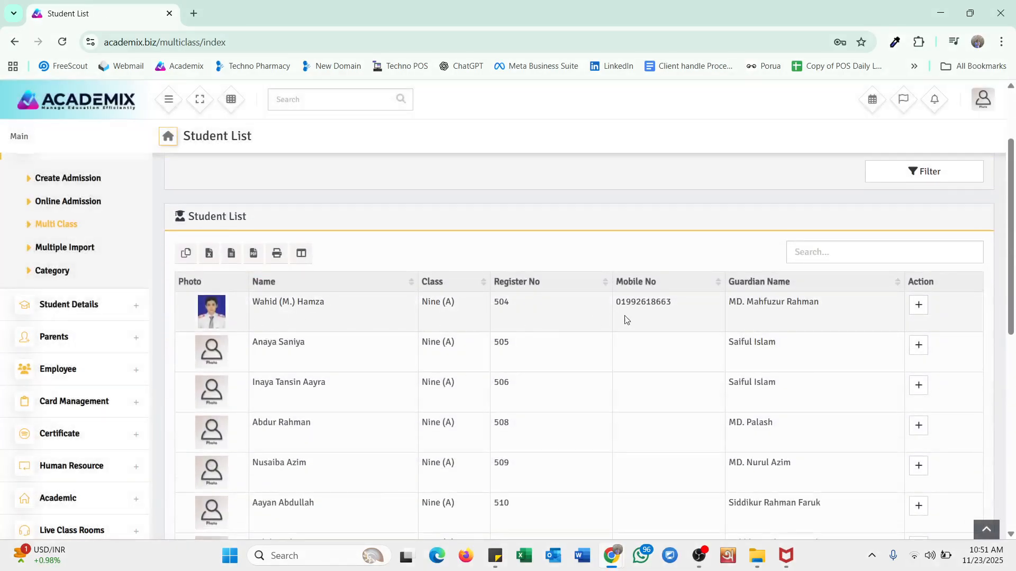
{"action": "scroll", "coordinate": [721, 363], "scroll_direction": "up", "scroll_amount": 2}
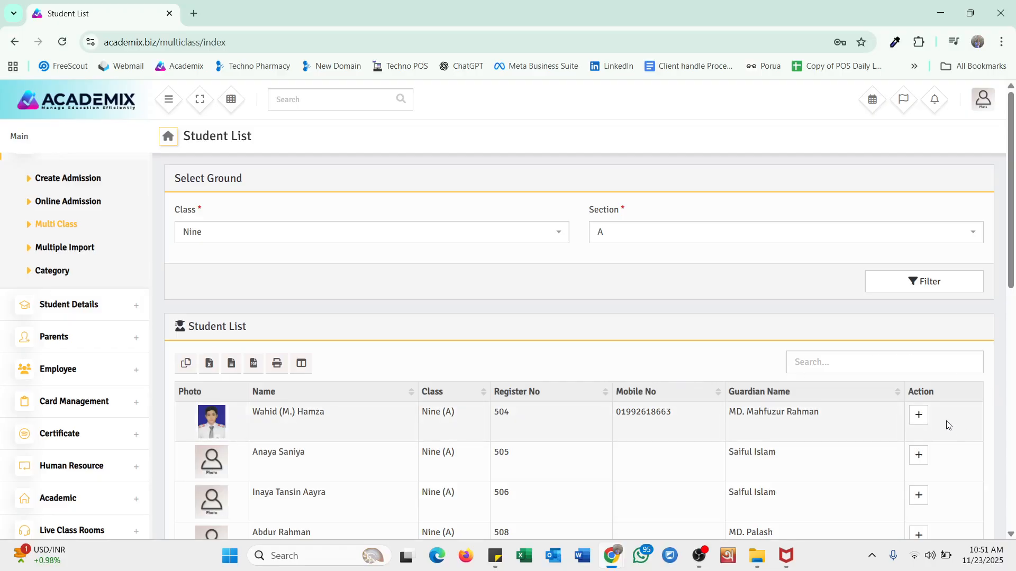
- Move the first student to class Ten, section A, and save
{"action": "left_click", "coordinate": [918, 416]}
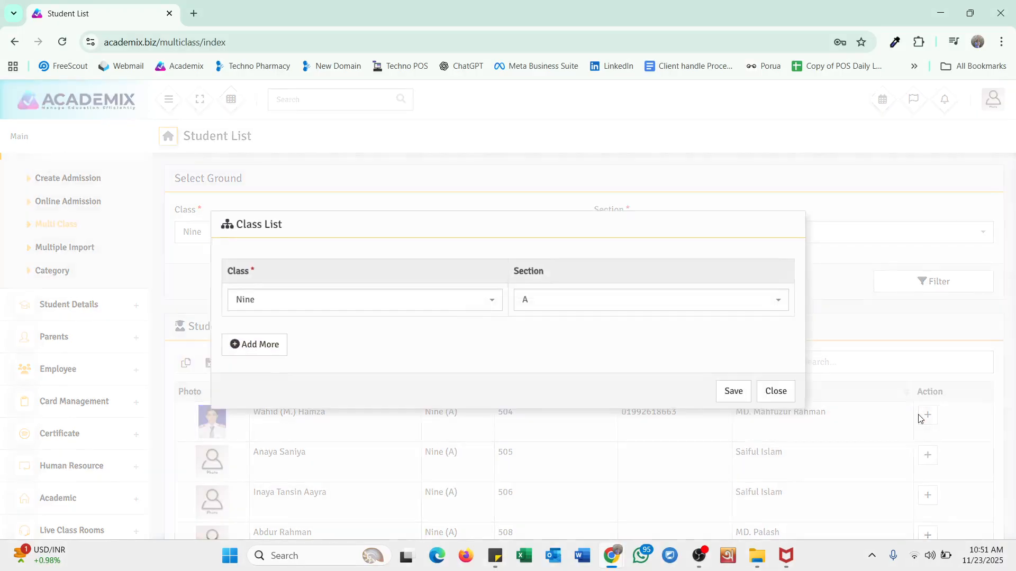
{"action": "left_click", "coordinate": [324, 302]}
{"action": "left_click", "coordinate": [292, 392]}
{"action": "left_click", "coordinate": [545, 309]}
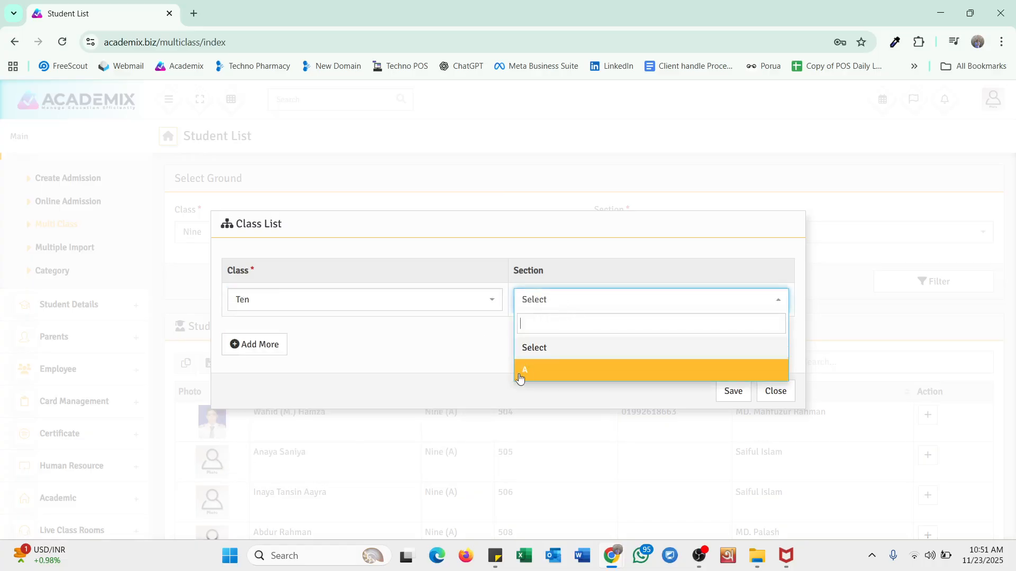
{"action": "left_click", "coordinate": [561, 307]}
{"action": "left_click", "coordinate": [571, 370]}
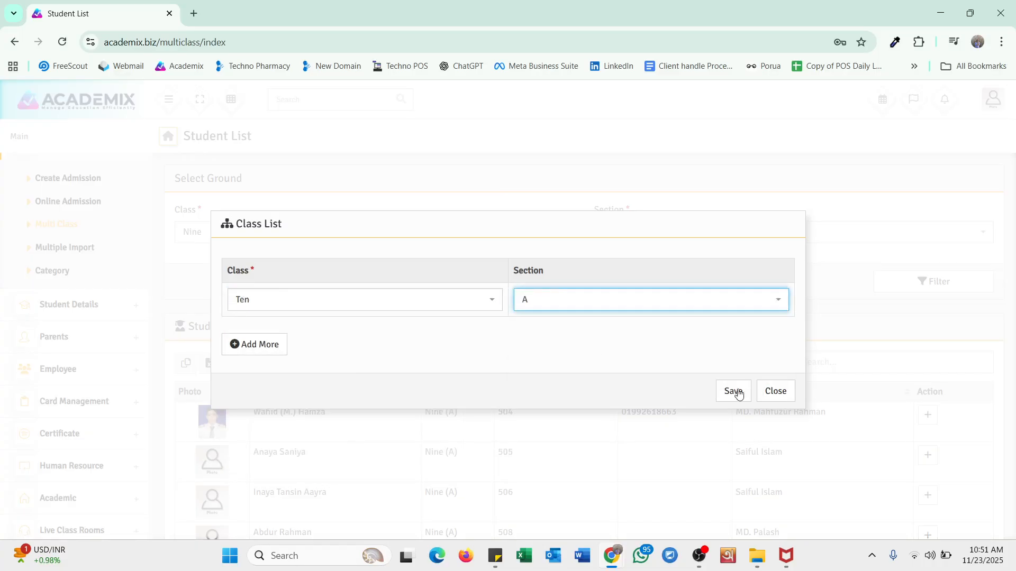
{"action": "left_click", "coordinate": [722, 393]}
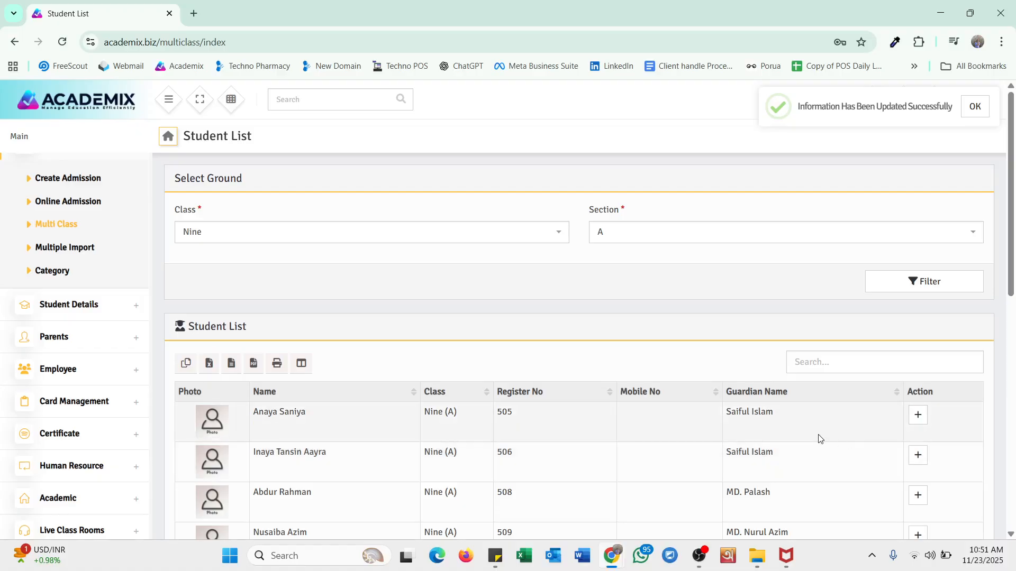
- Download the multi-student sample CSV from Multiple Import and open it in Excel
{"action": "left_click", "coordinate": [82, 248]}
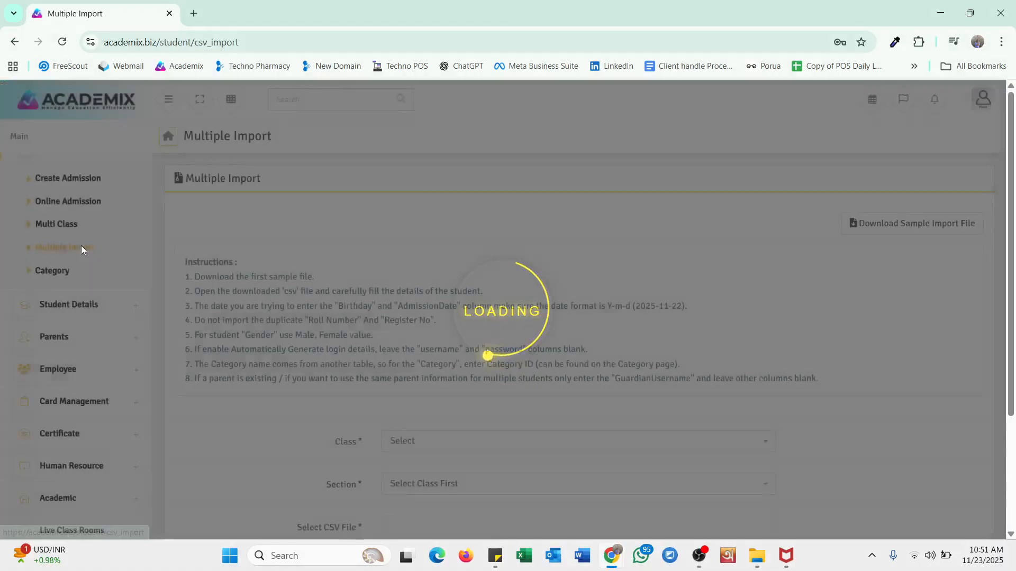
{"action": "scroll", "coordinate": [772, 384], "scroll_direction": "down", "scroll_amount": 2}
{"action": "scroll", "coordinate": [771, 358], "scroll_direction": "up", "scroll_amount": 2}
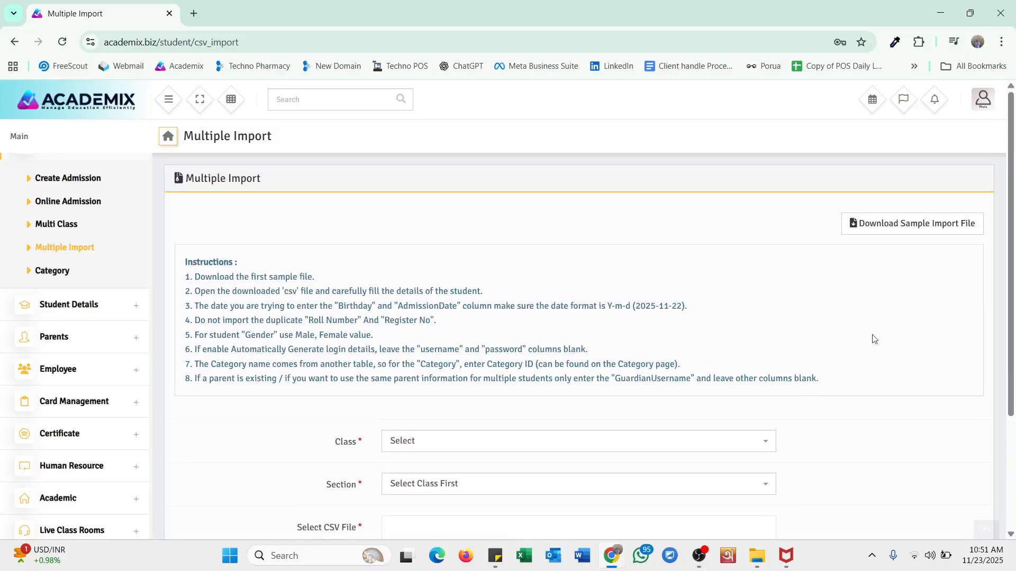
{"action": "left_click", "coordinate": [927, 238]}
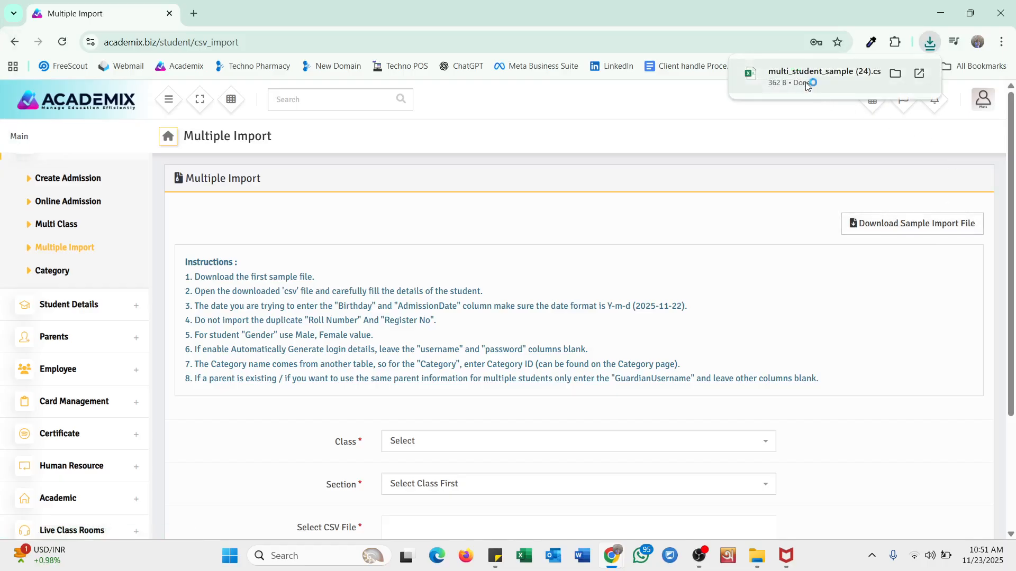
{"action": "left_click", "coordinate": [807, 86]}
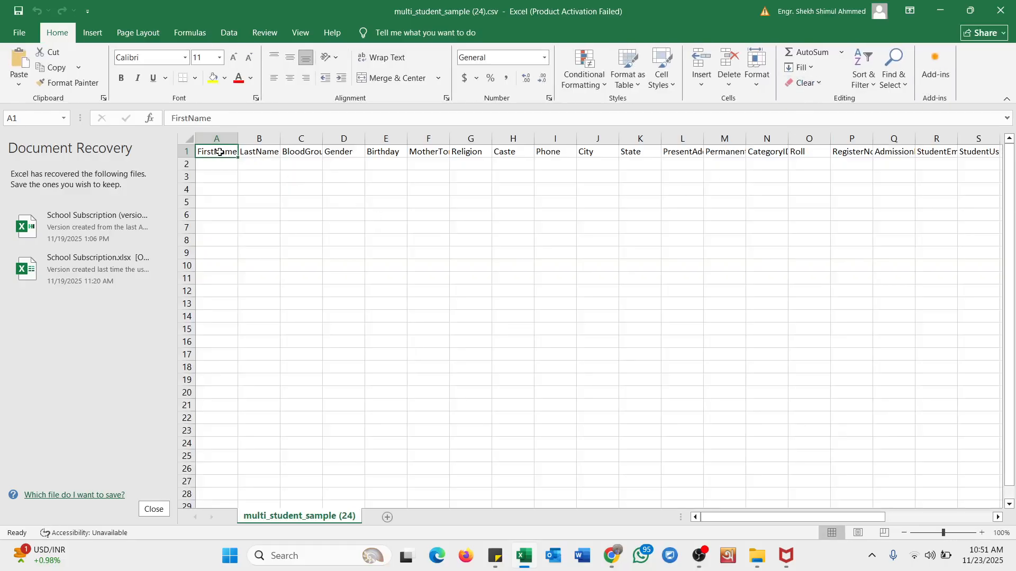
- Dismiss the Office activation prompt and minimize Excel to bring the Academix import page back
{"action": "left_click", "coordinate": [639, 412]}
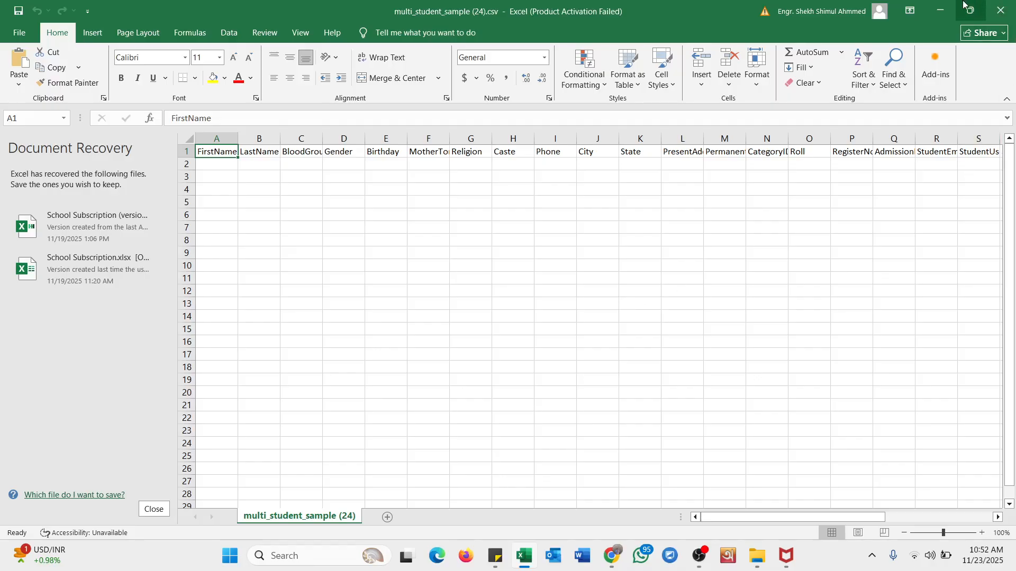
{"action": "left_click", "coordinate": [947, 7]}
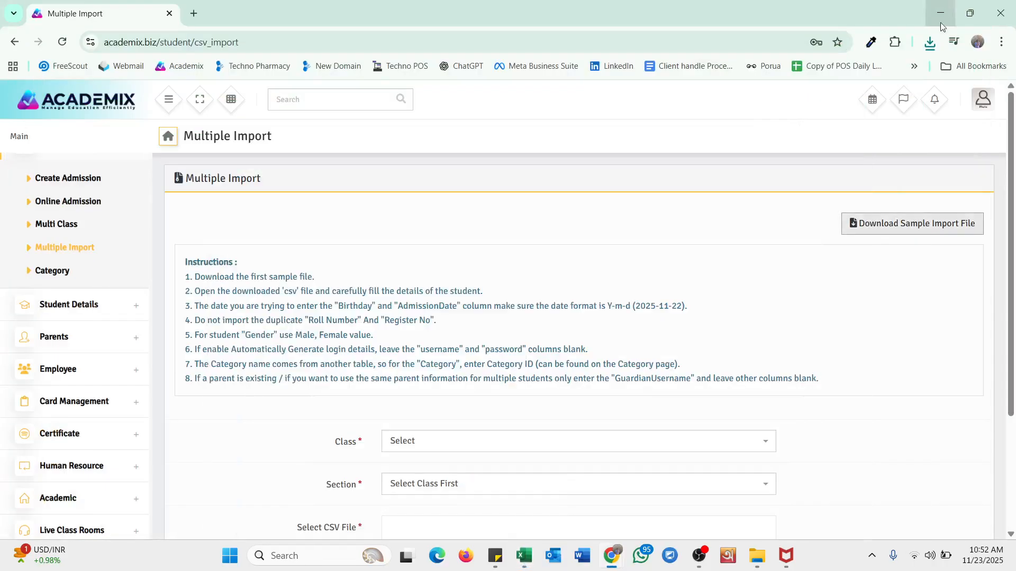
- Choose class Nine and section A for the CSV import, then go to the Category page
{"action": "scroll", "coordinate": [589, 356], "scroll_direction": "down", "scroll_amount": 3}
{"action": "left_click", "coordinate": [401, 339]}
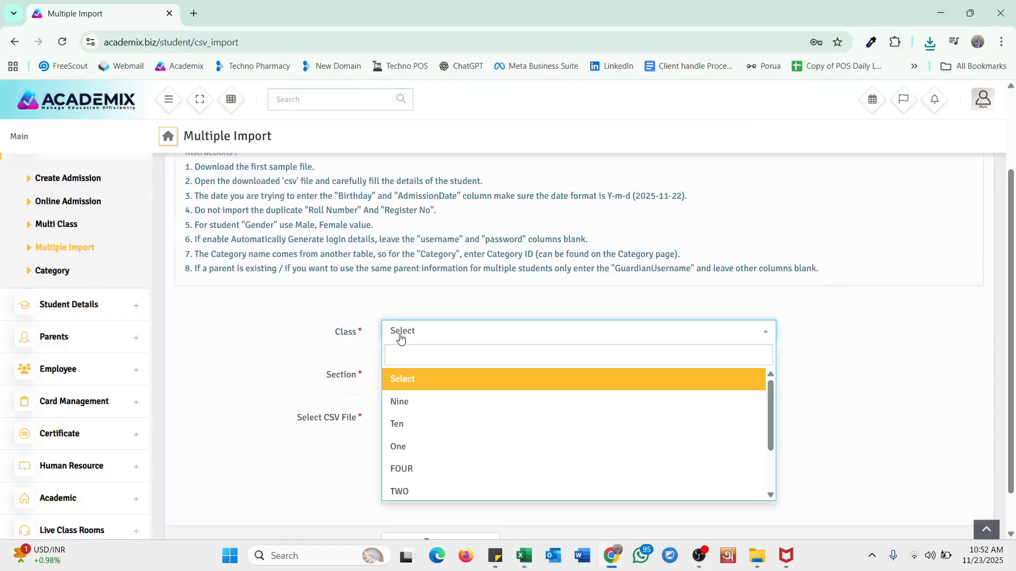
{"action": "scroll", "coordinate": [401, 339], "scroll_direction": "down", "scroll_amount": 1}
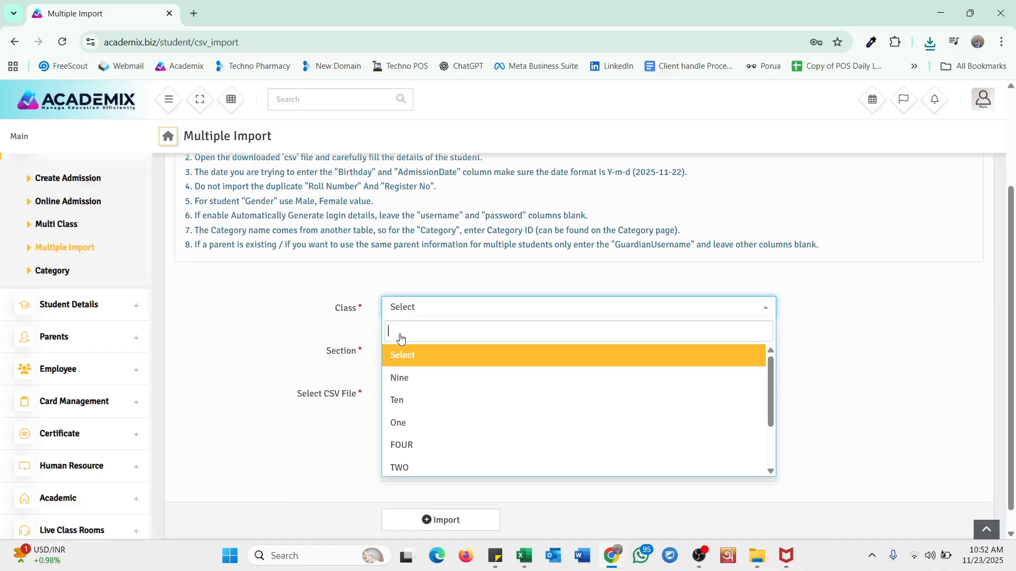
{"action": "left_click", "coordinate": [408, 352]}
{"action": "left_click", "coordinate": [443, 332]}
{"action": "left_click", "coordinate": [454, 396]}
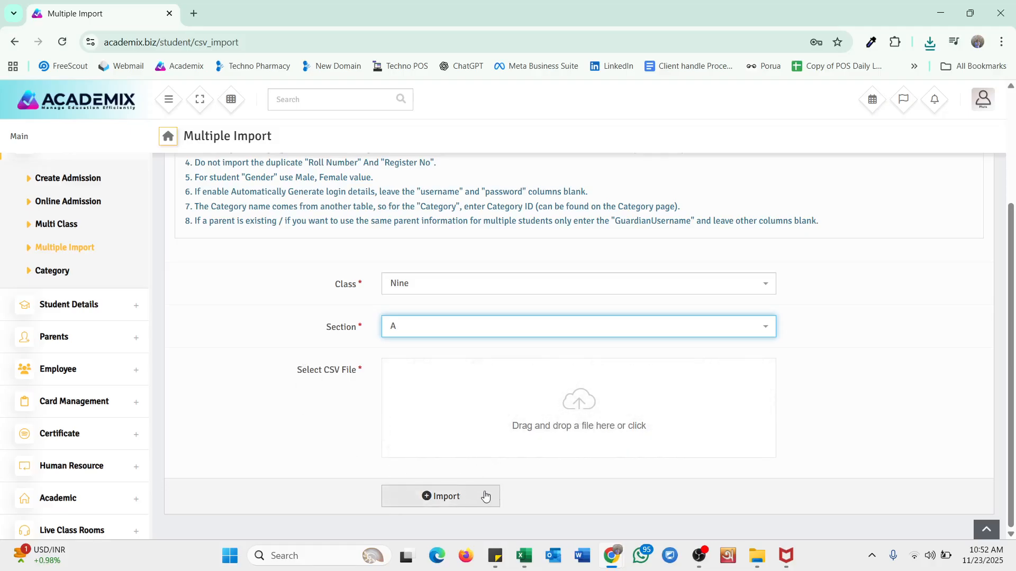
{"action": "scroll", "coordinate": [512, 294], "scroll_direction": "up", "scroll_amount": 3}
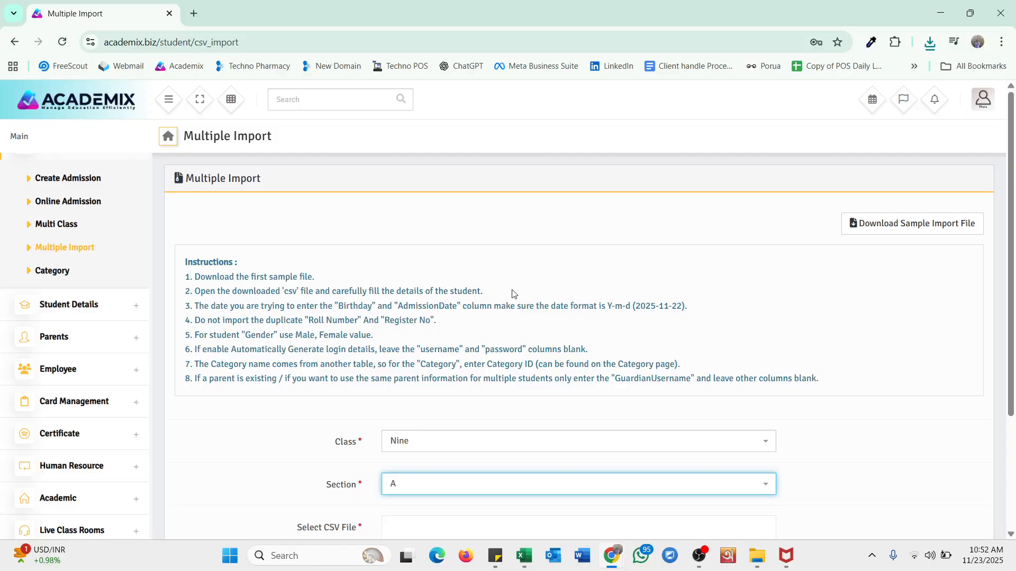
{"action": "left_click", "coordinate": [59, 271]}
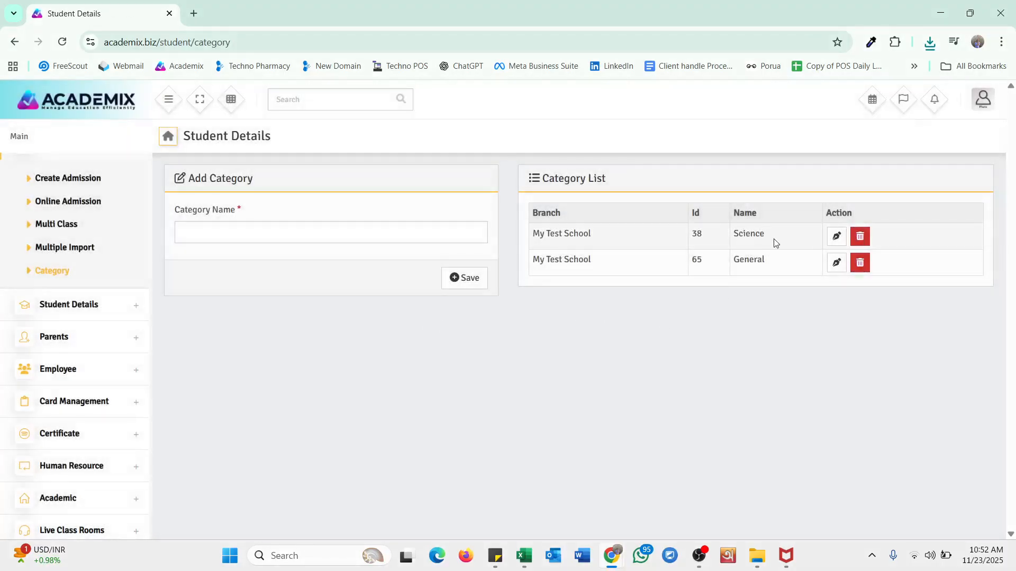
- Save a new student category named 'Arts', then return to the Create Admission form
{"action": "left_click", "coordinate": [257, 229]}
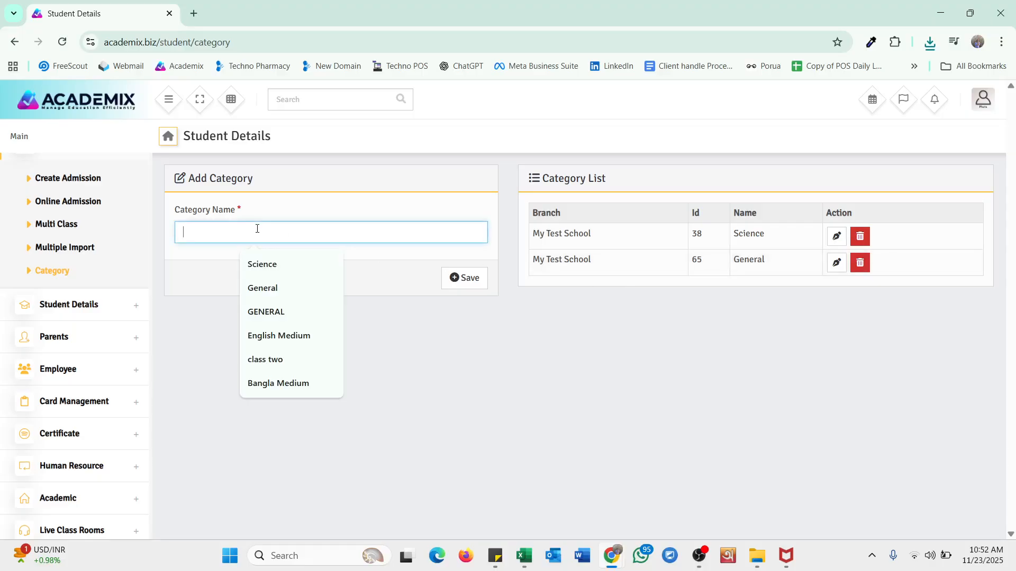
{"action": "type", "text": "Arts"}
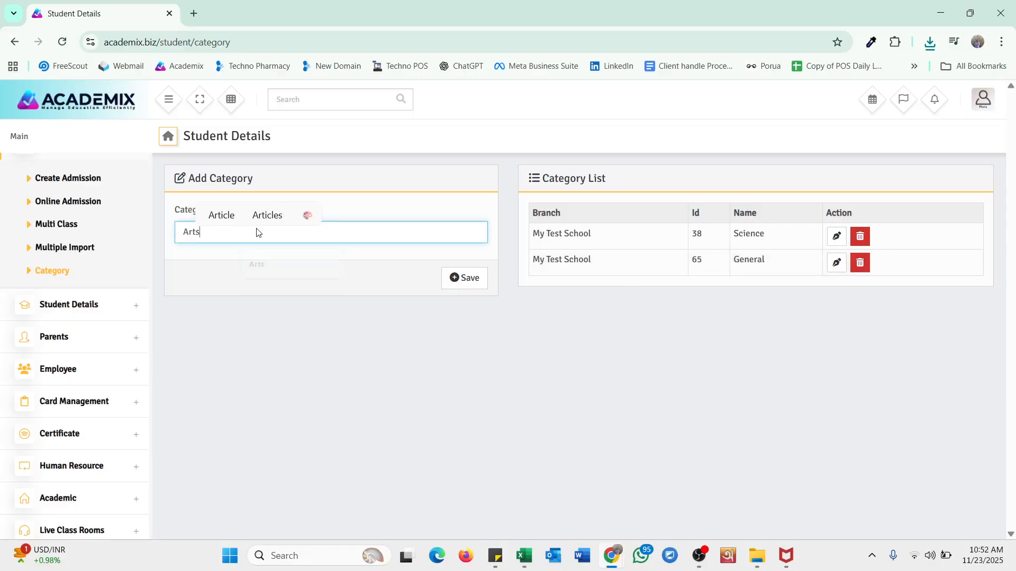
{"action": "left_click", "coordinate": [459, 283]}
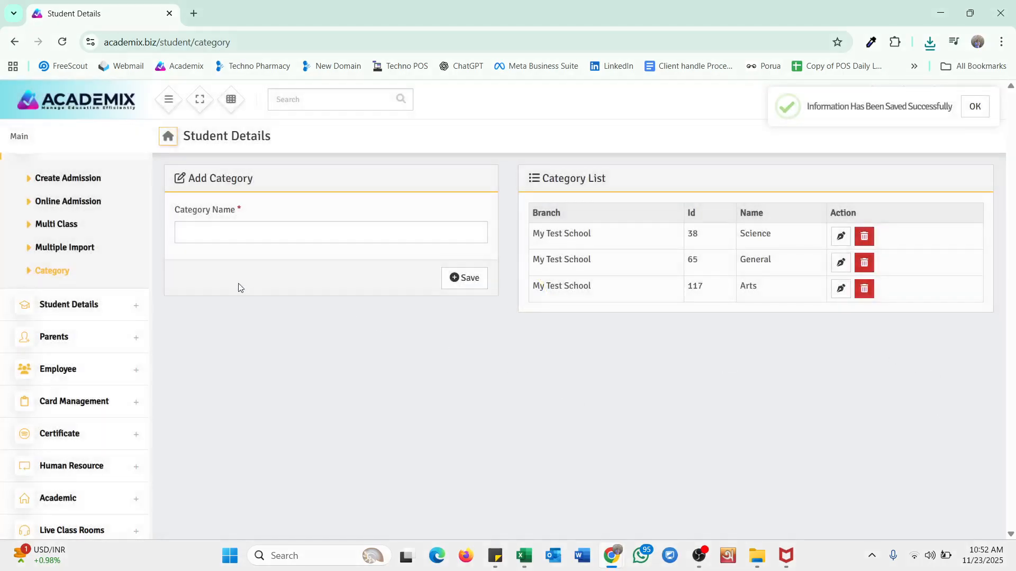
{"action": "left_click", "coordinate": [75, 179]}
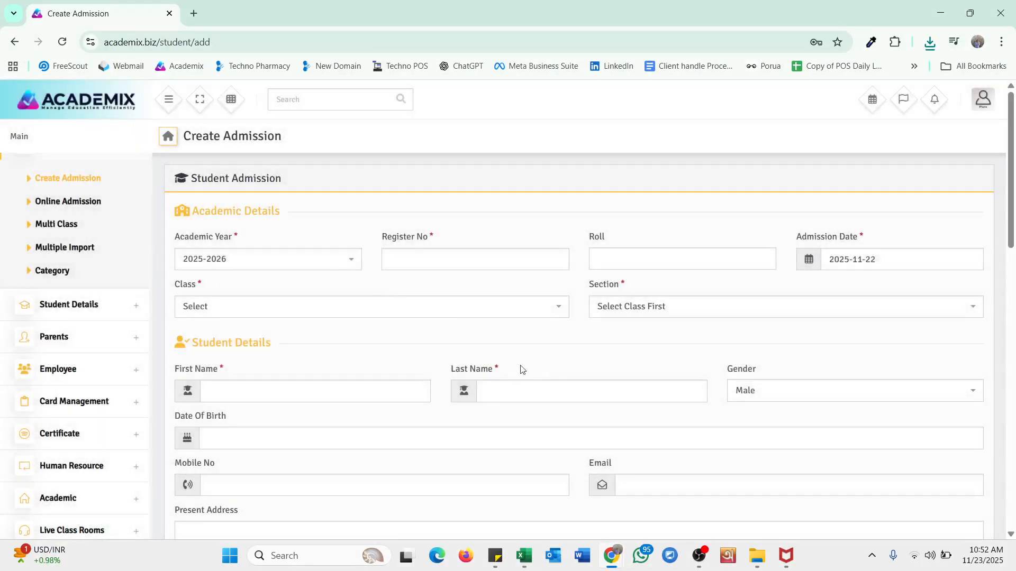
{"action": "scroll", "coordinate": [629, 344], "scroll_direction": "down", "scroll_amount": 2}
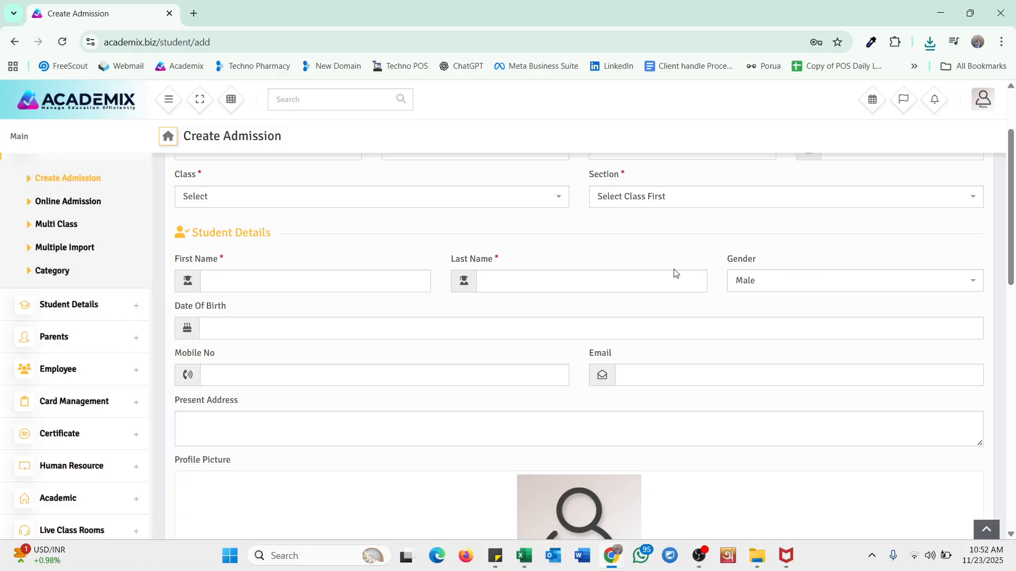
{"action": "scroll", "coordinate": [623, 273], "scroll_direction": "up", "scroll_amount": 2}
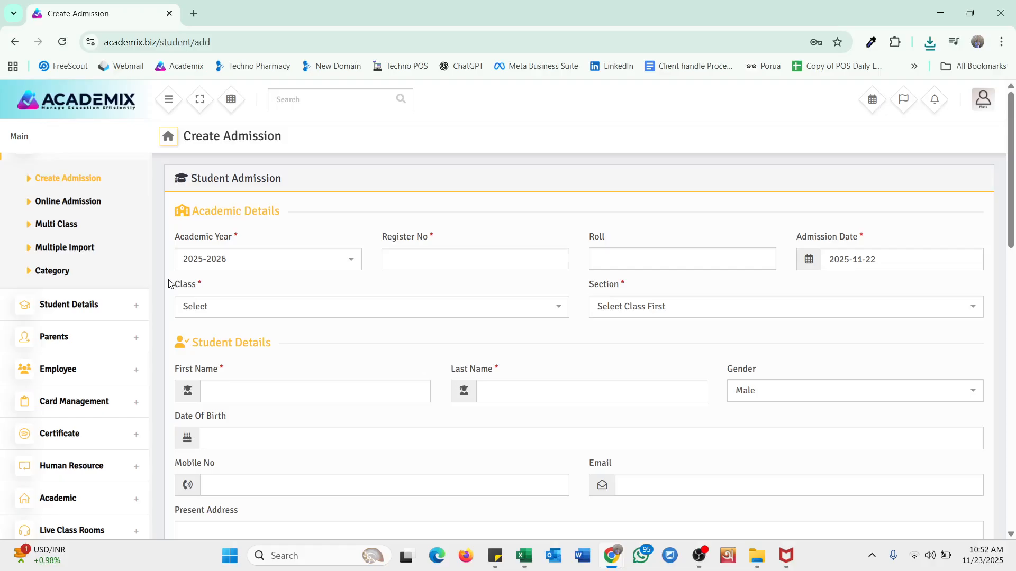
{"action": "scroll", "coordinate": [79, 317], "scroll_direction": "up", "scroll_amount": 2}
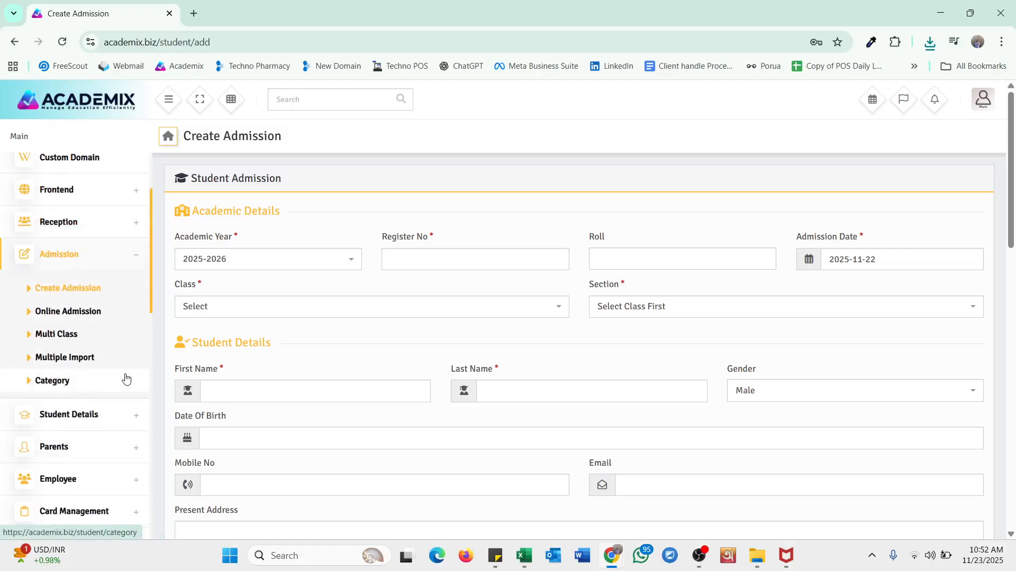